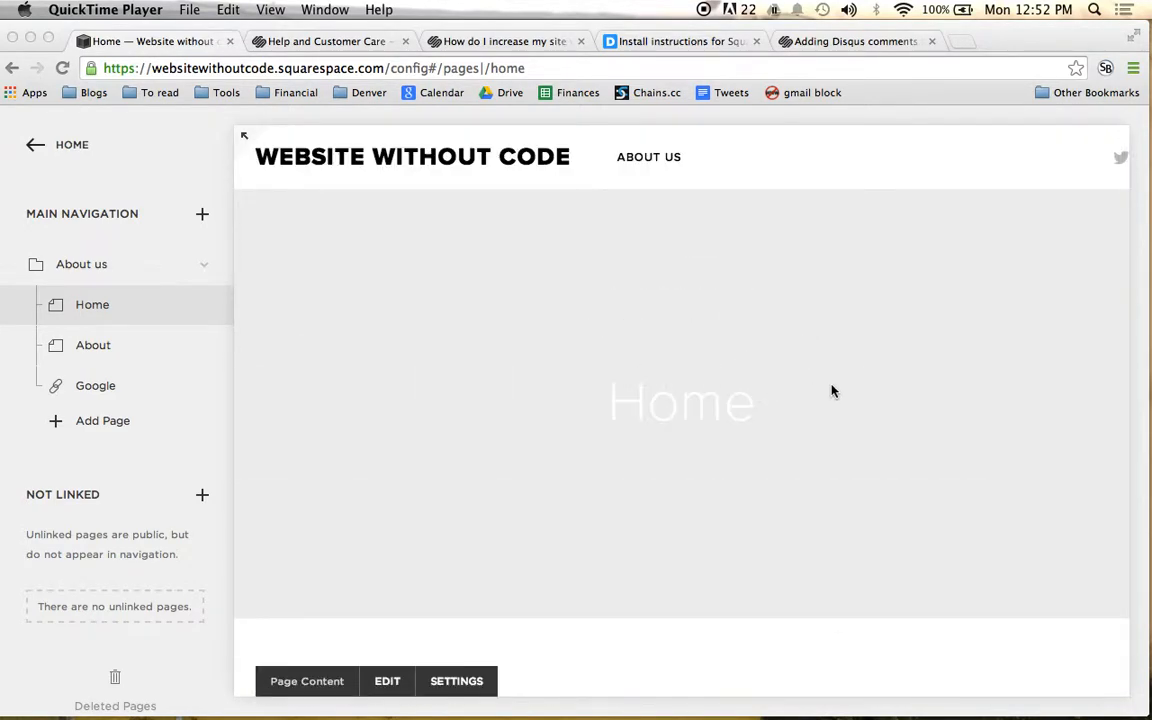
Look through the Home page preview from the banner down to the footer and check the banner's edit options
scroll(805, 304, down, 5)
scroll(805, 304, down, 10)
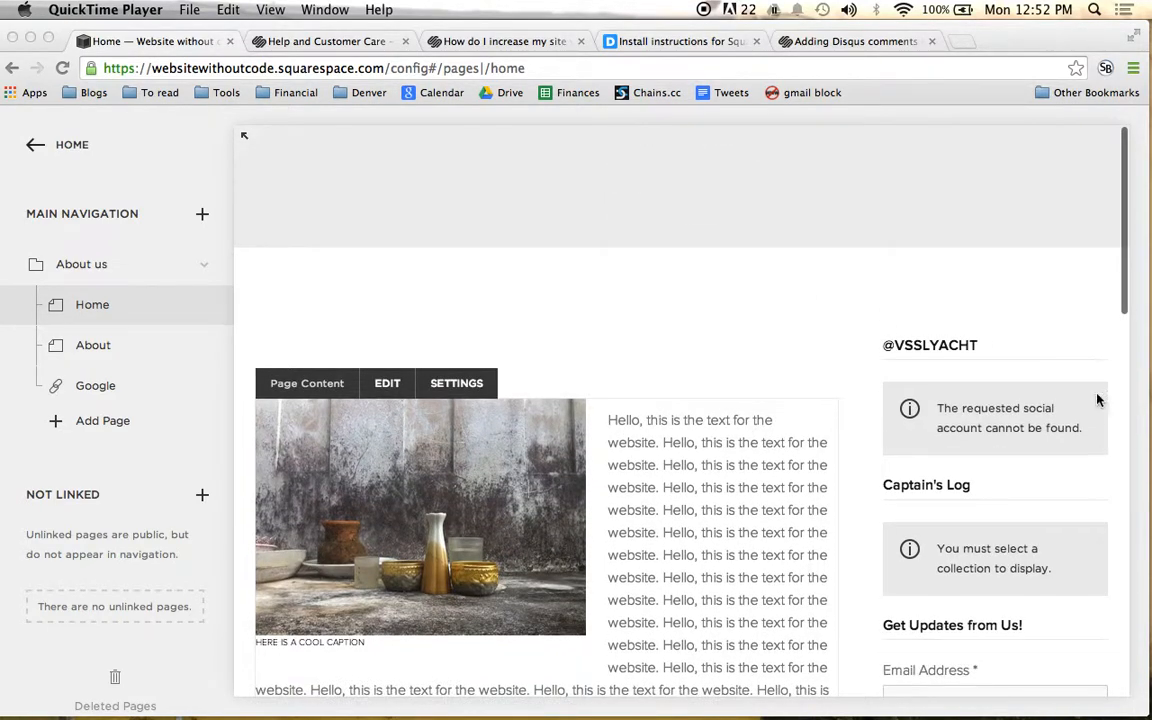
scroll(1000, 377, down, 3)
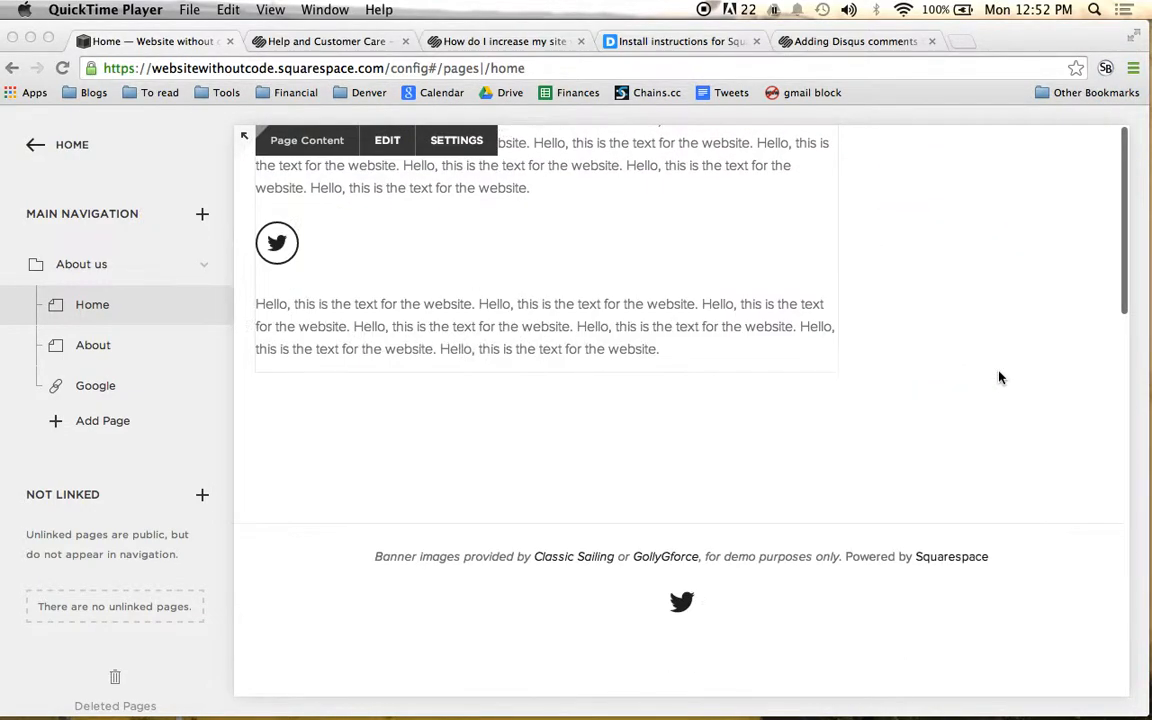
scroll(1000, 377, up, 10)
scroll(1000, 377, up, 8)
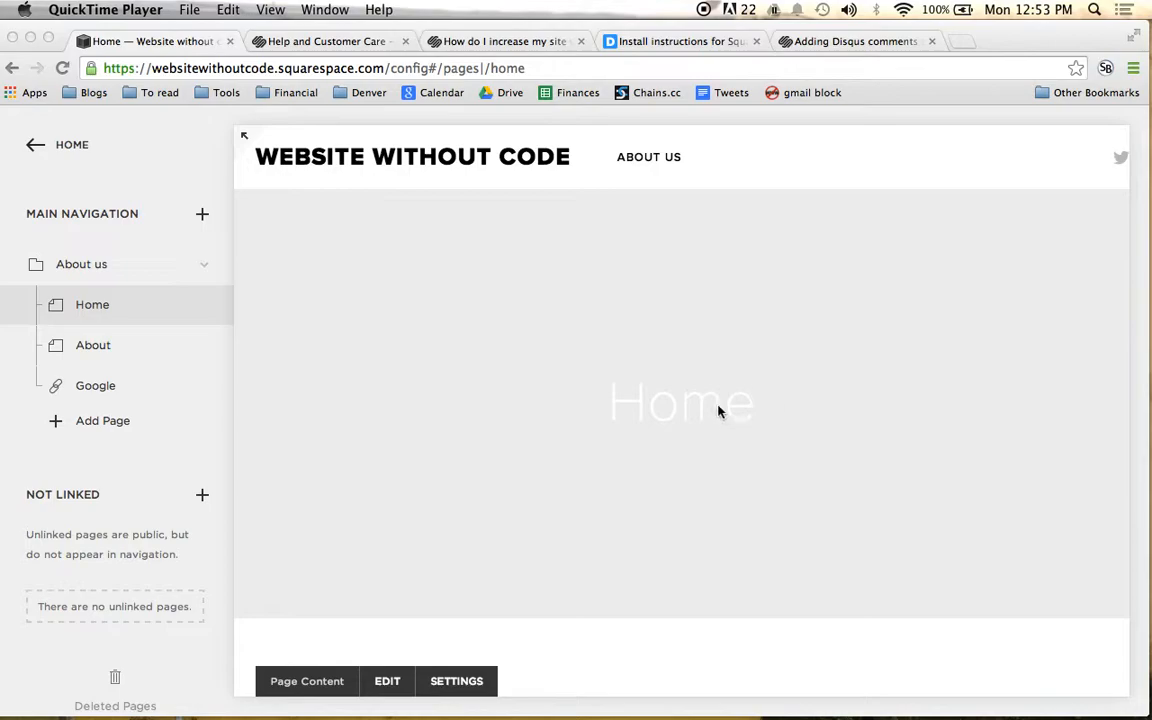
click(718, 410)
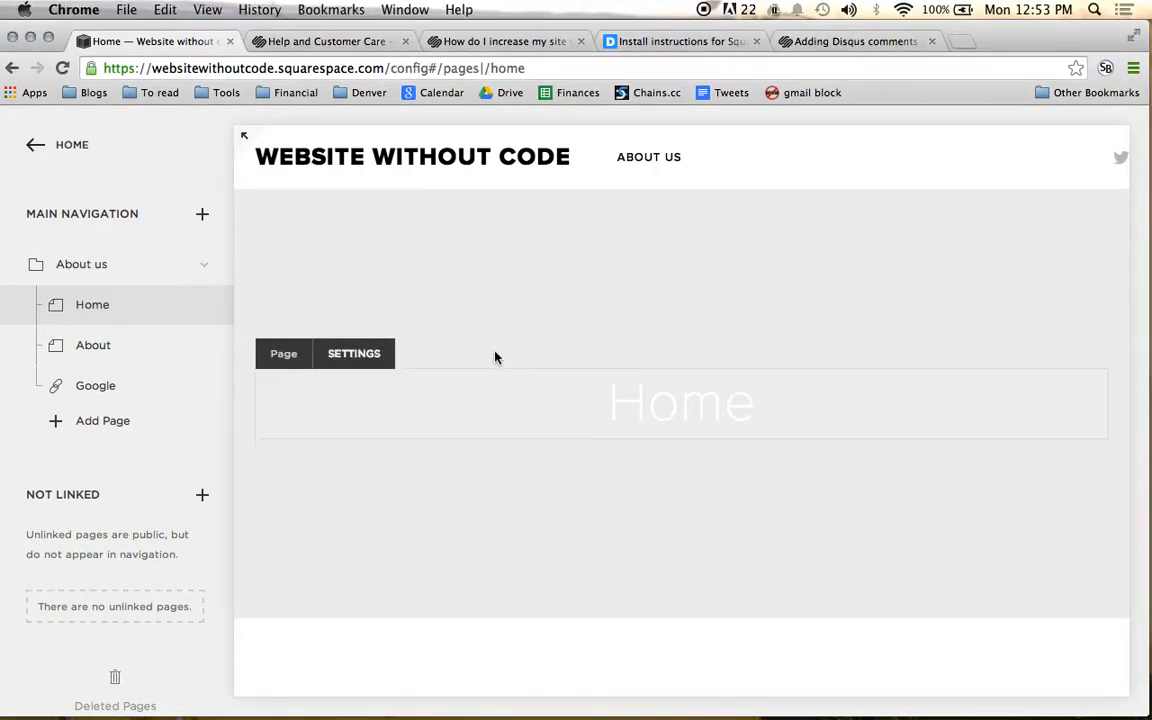
mouse_move(473, 365)
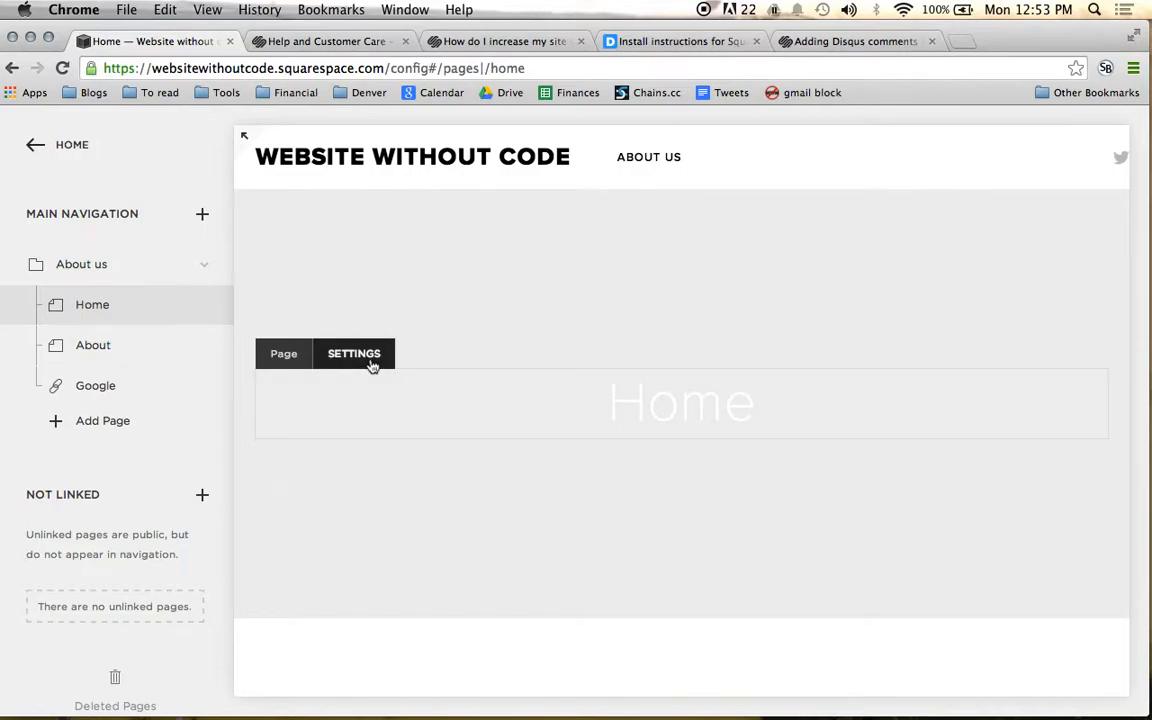
scroll(500, 310, down, 3)
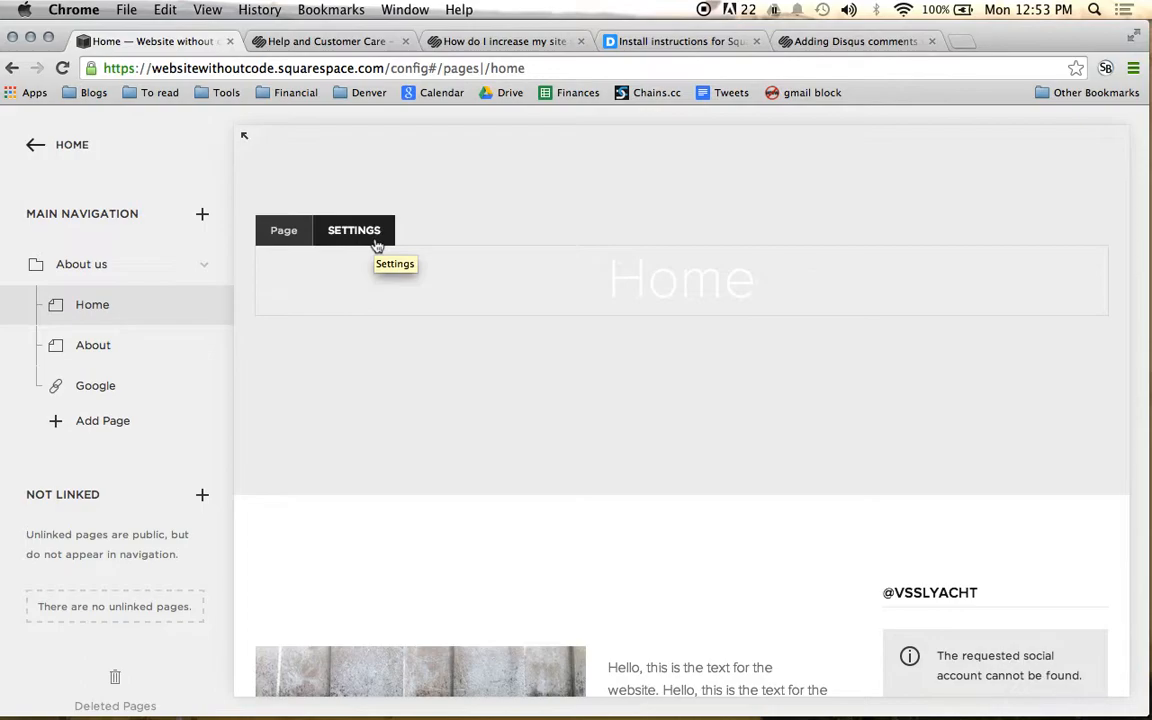
scroll(437, 294, up, 3)
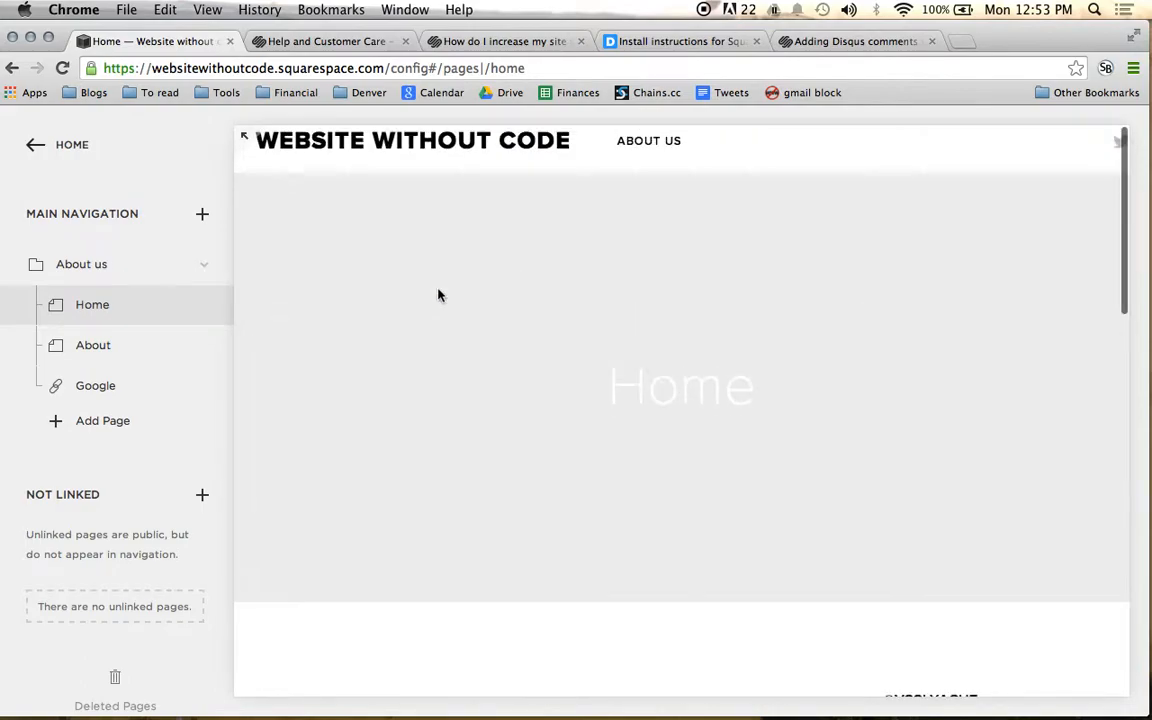
mouse_move(391, 334)
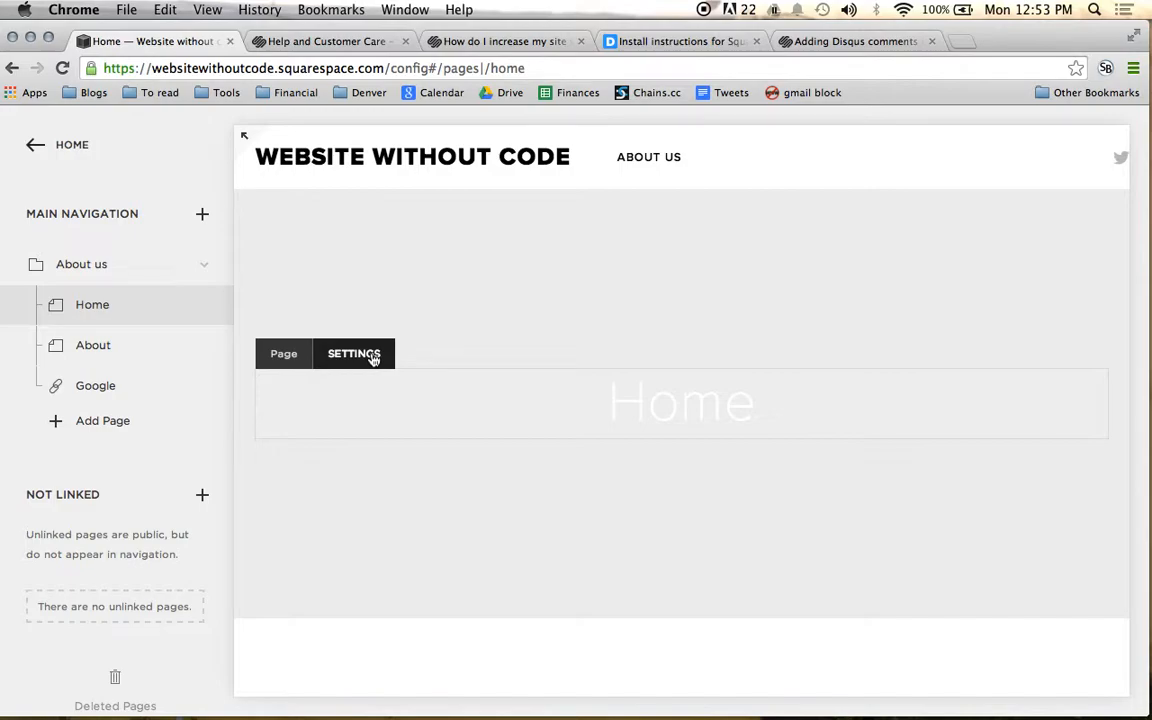
click(372, 358)
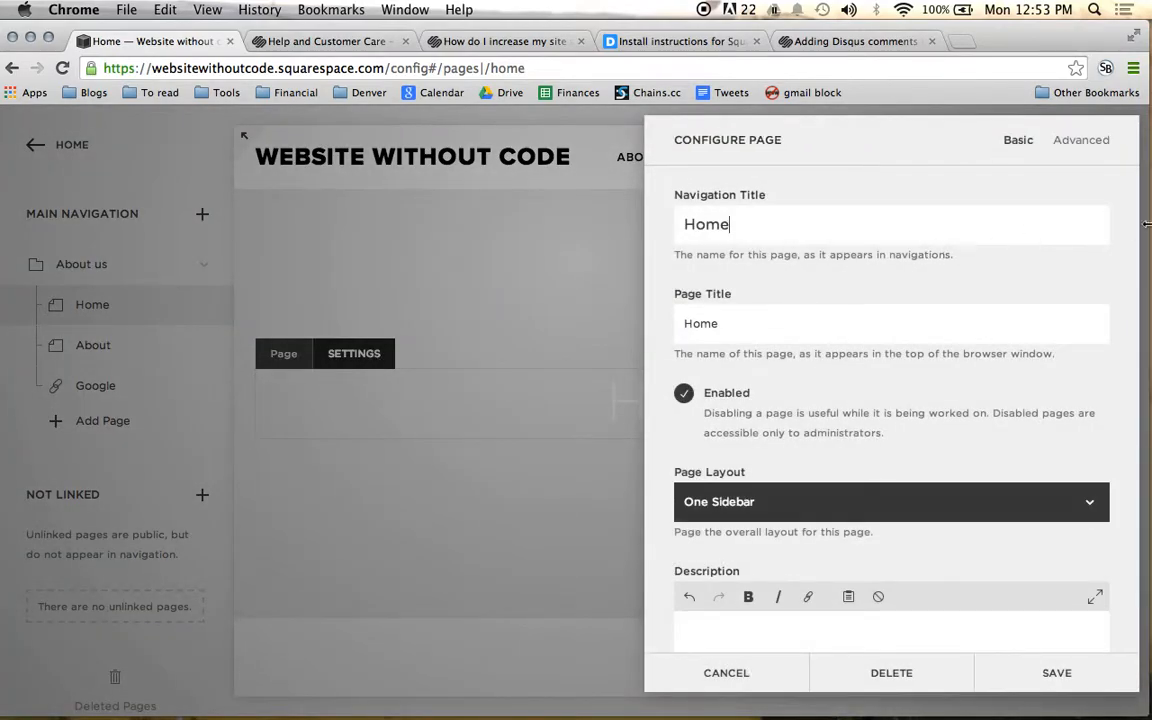
click(770, 675)
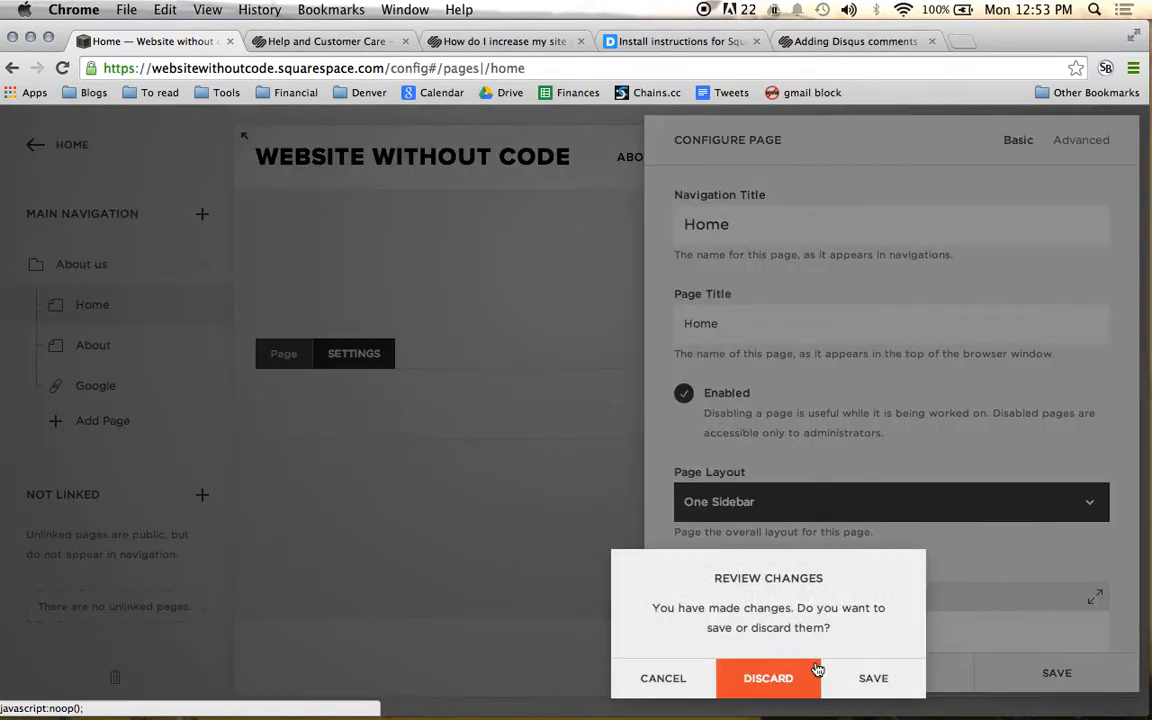
click(784, 678)
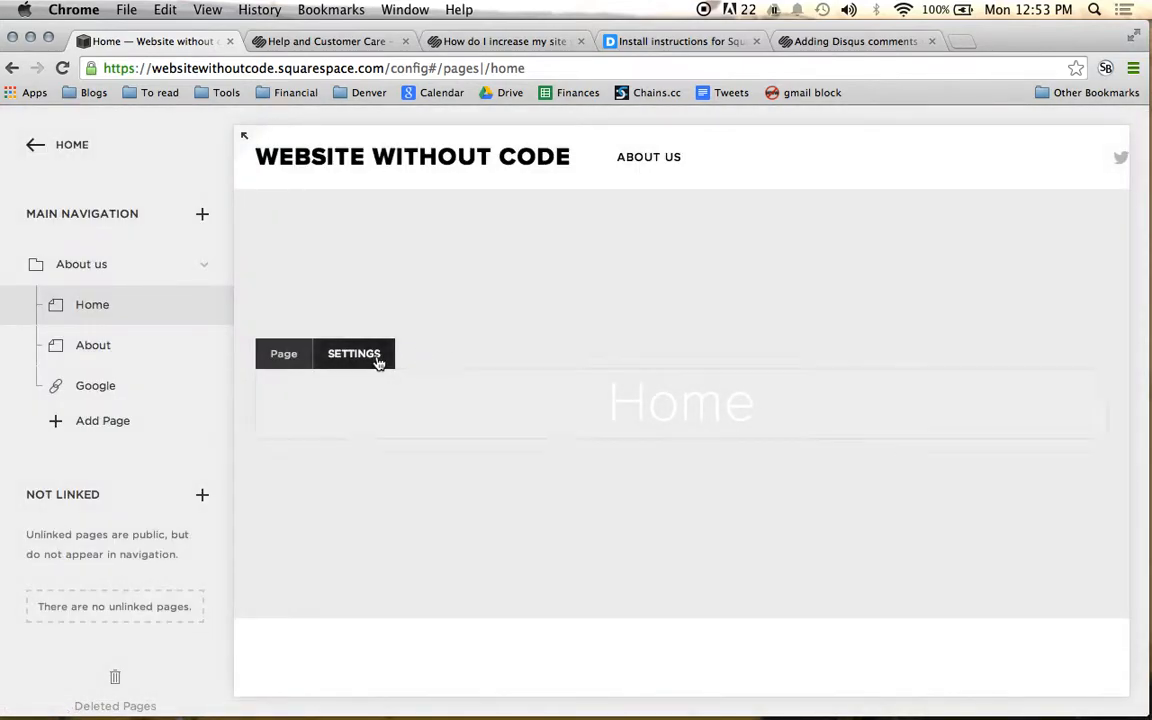
Change the Home page's navigation title to Welcome in its page settings
mouse_move(198, 318)
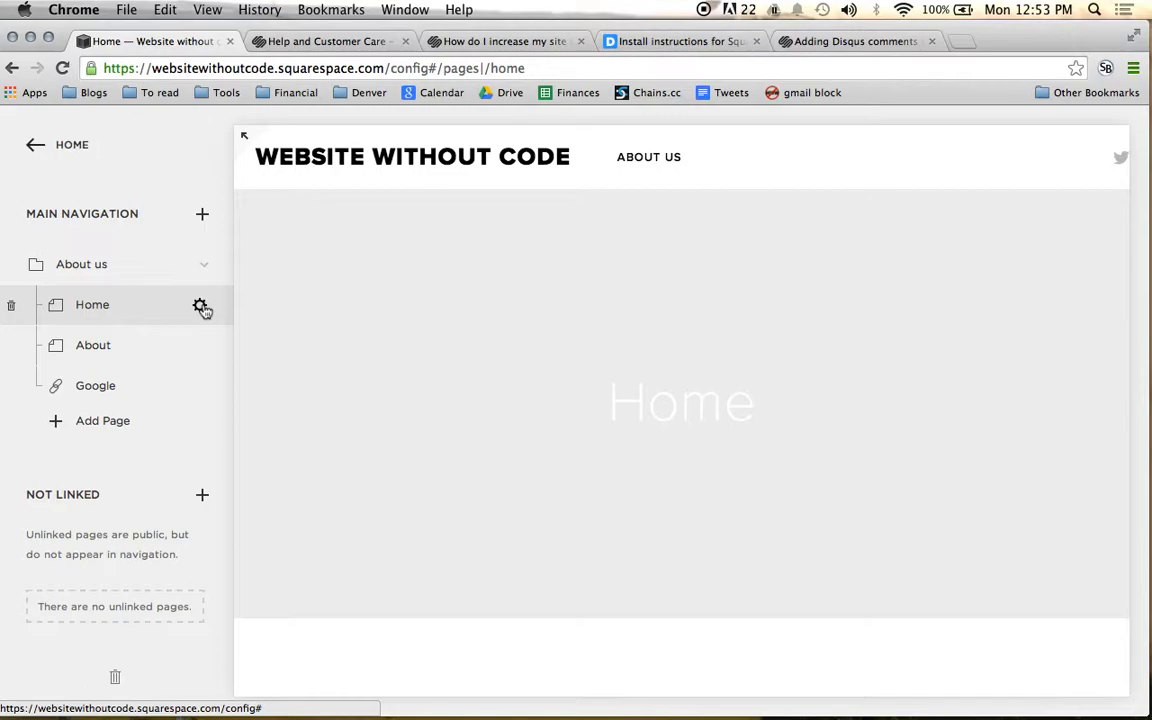
click(200, 306)
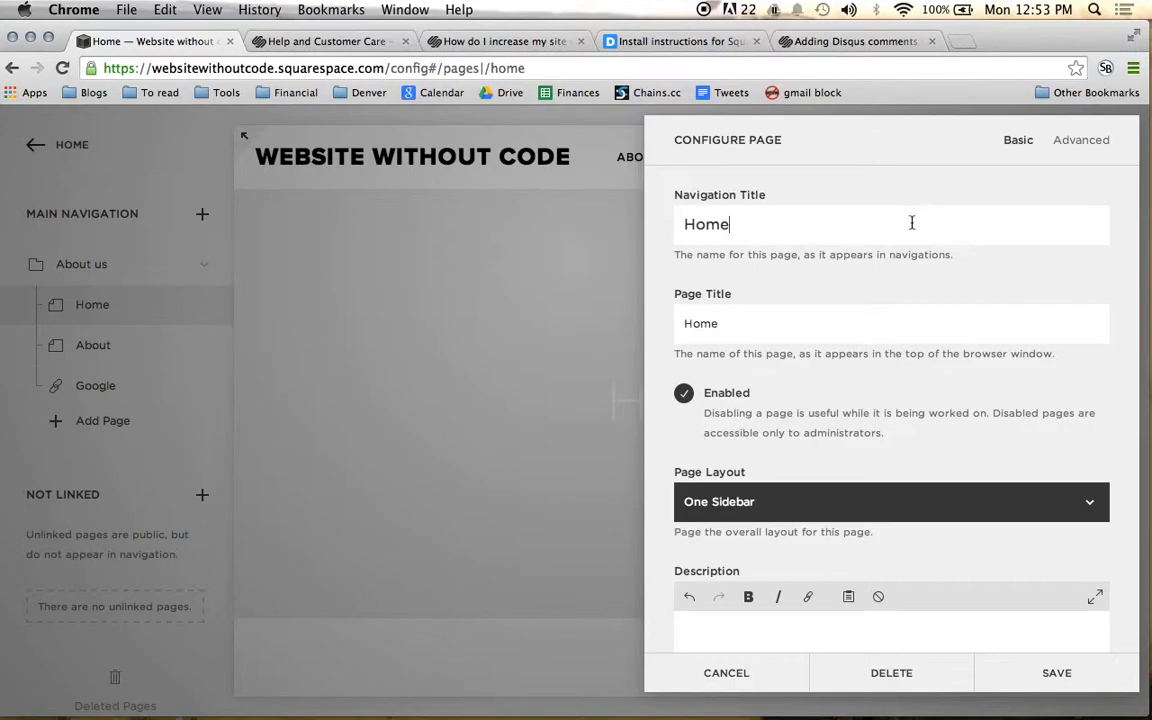
key(super+a)
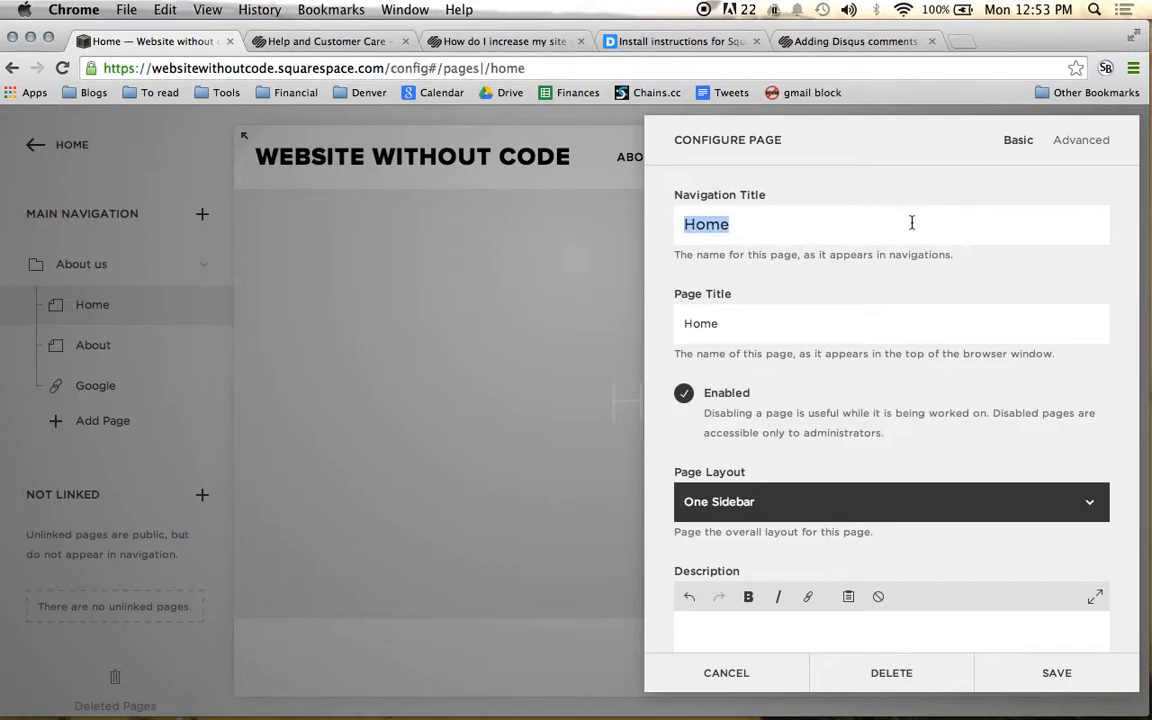
text(Welcome)
key(Tab)
Set the page layout of the Welcome page to Full Width
scroll(916, 293, down, 2)
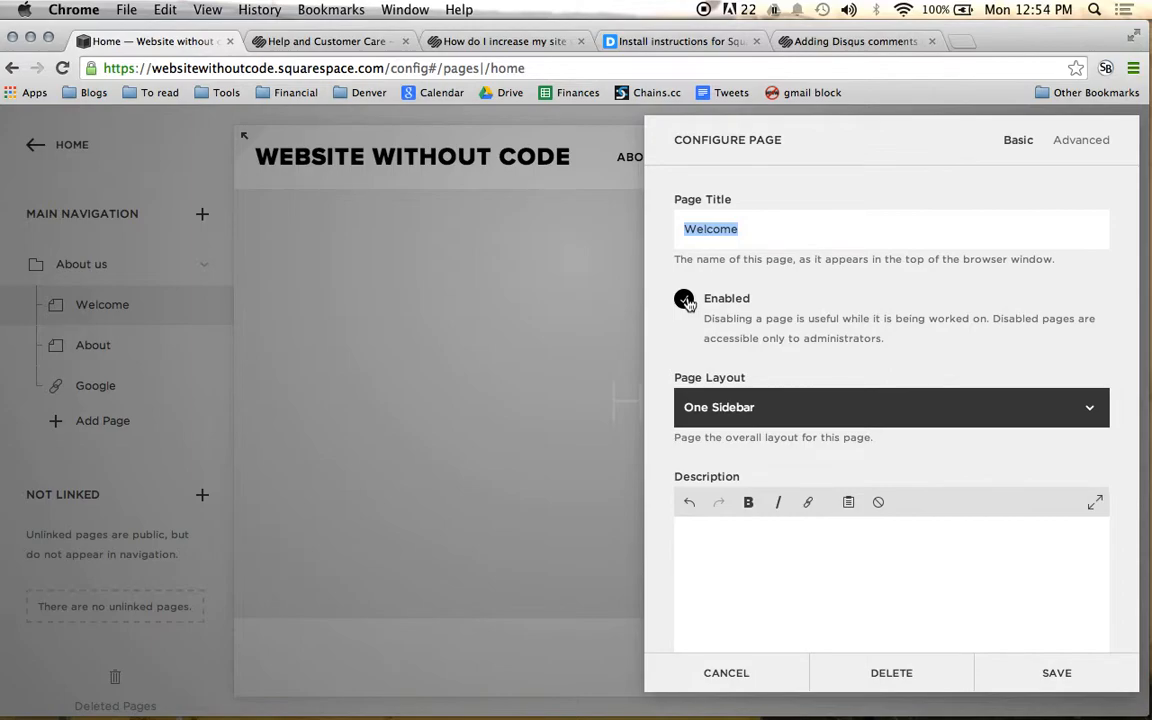
scroll(800, 320, down, 1)
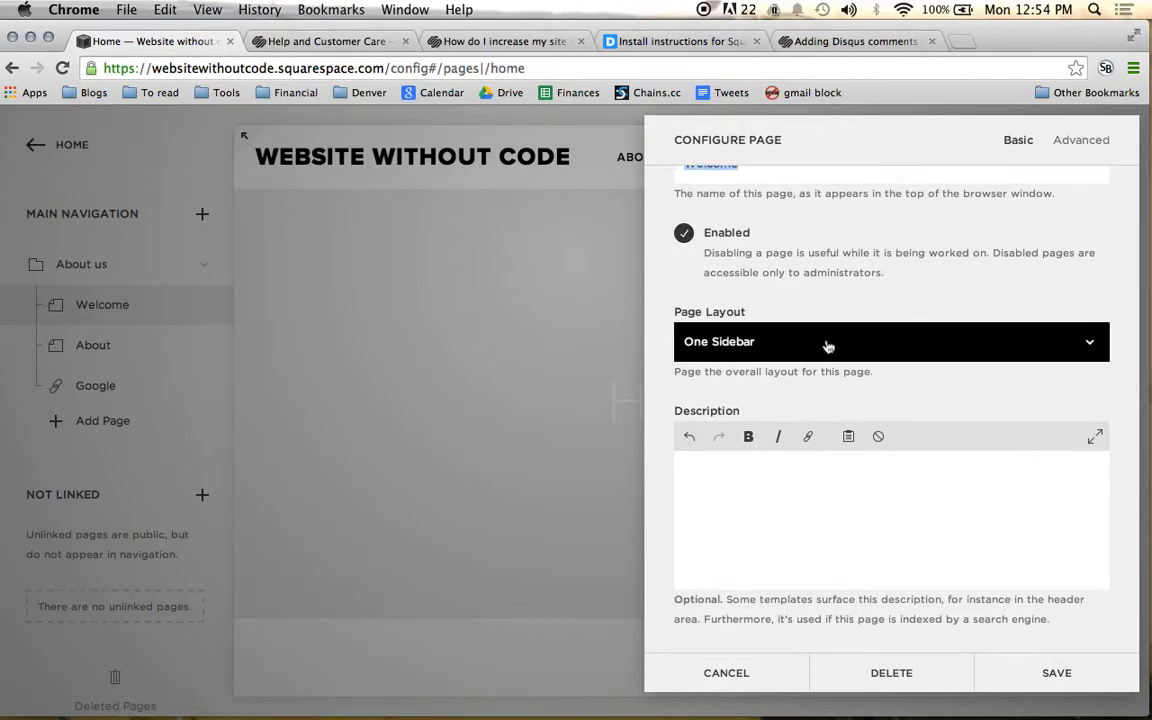
click(827, 345)
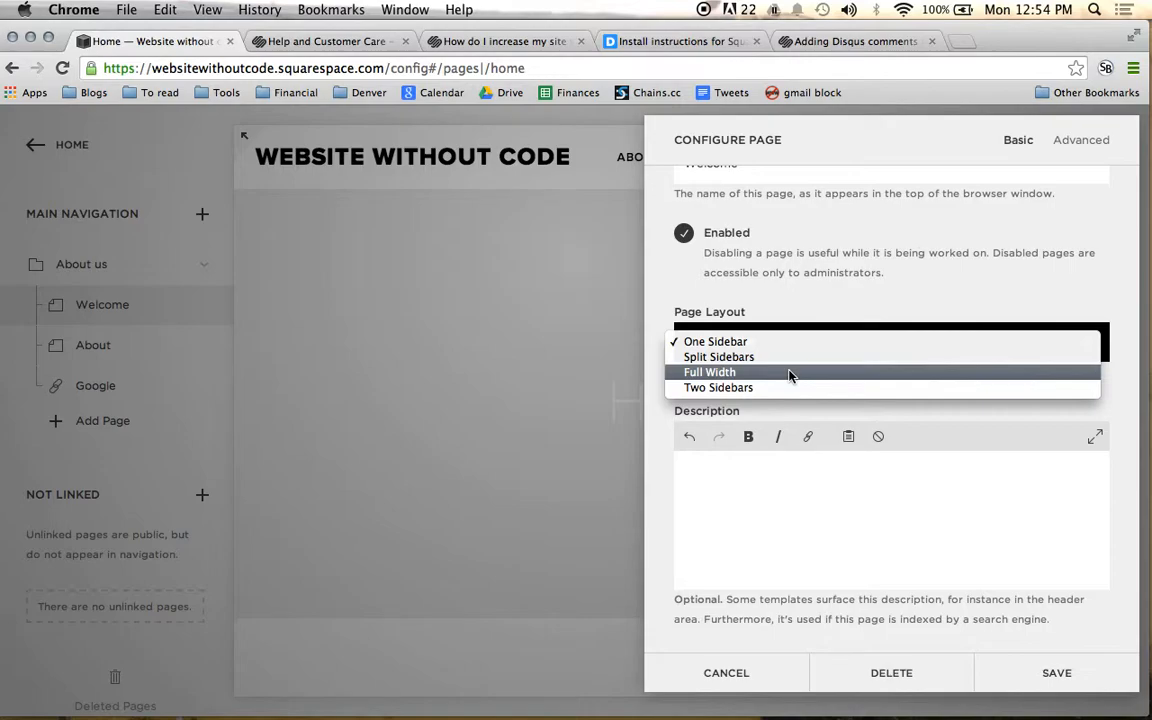
click(789, 372)
Leave the description empty and change the page's URL slug to /welcome
scroll(951, 258, down, 1)
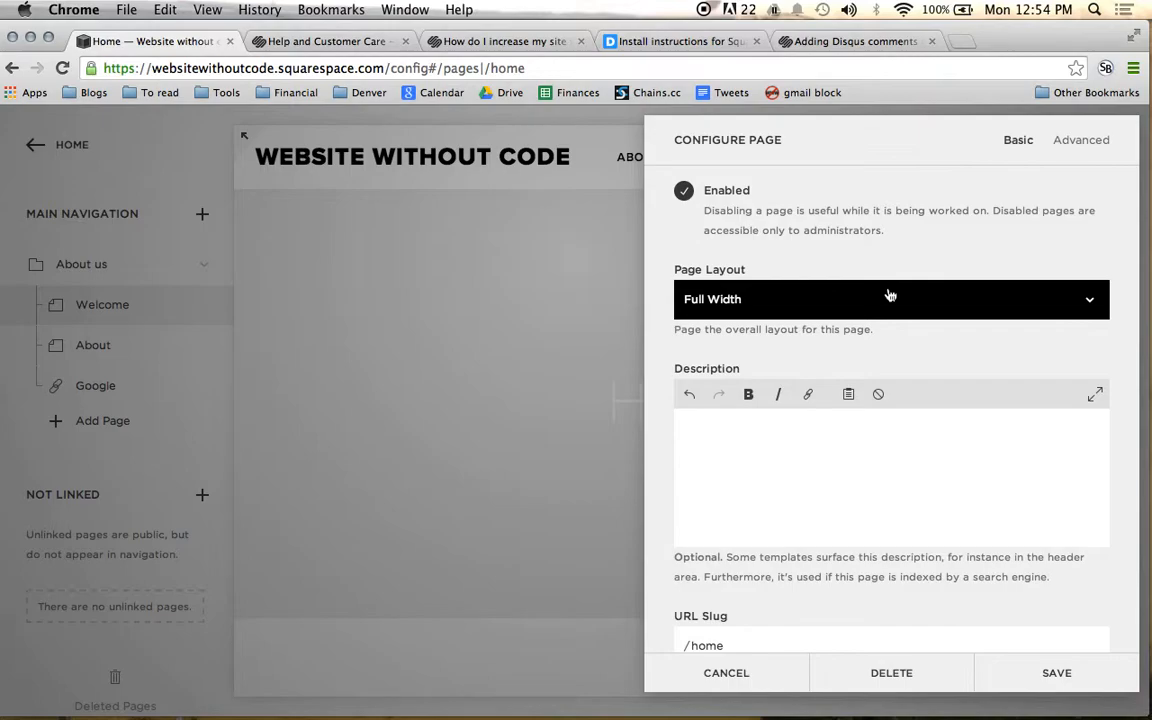
click(818, 442)
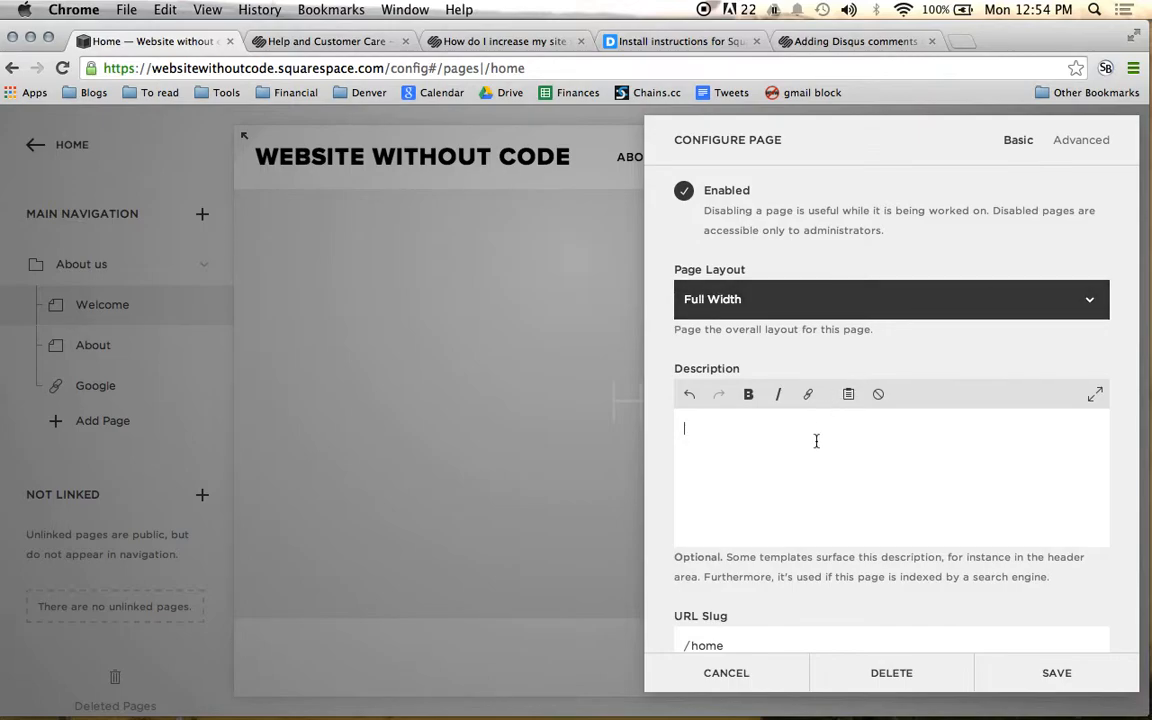
scroll(816, 441, down, 1)
scroll(816, 441, down, 1)
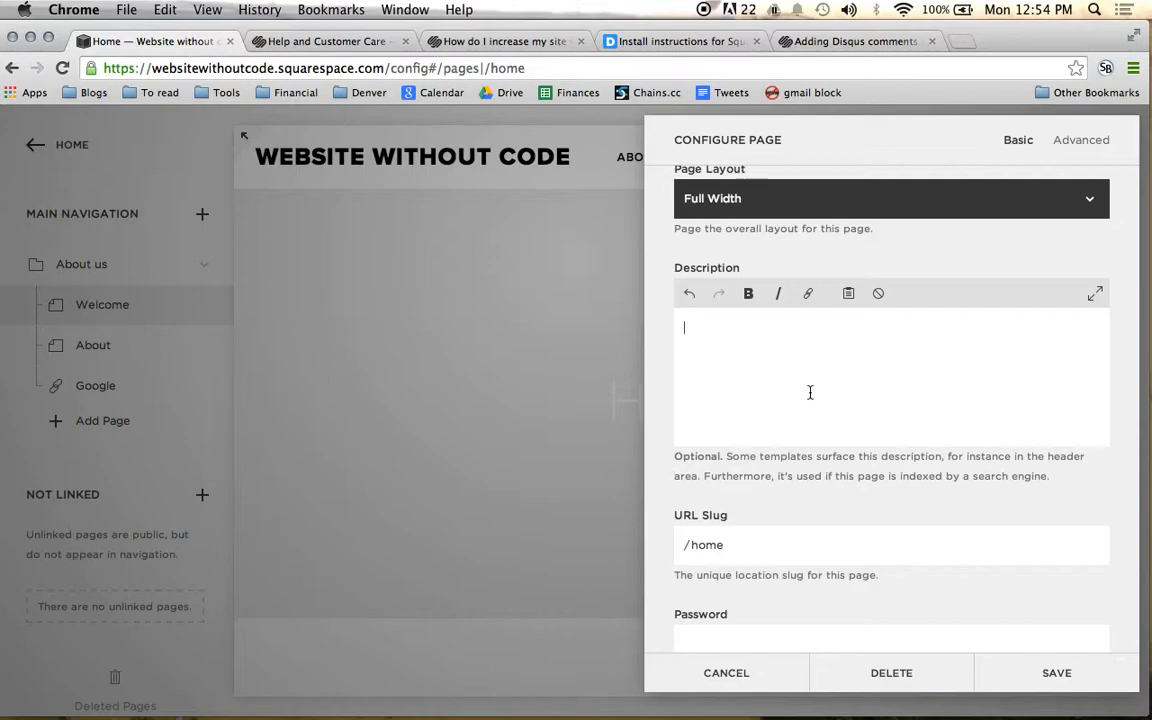
scroll(810, 392, down, 3)
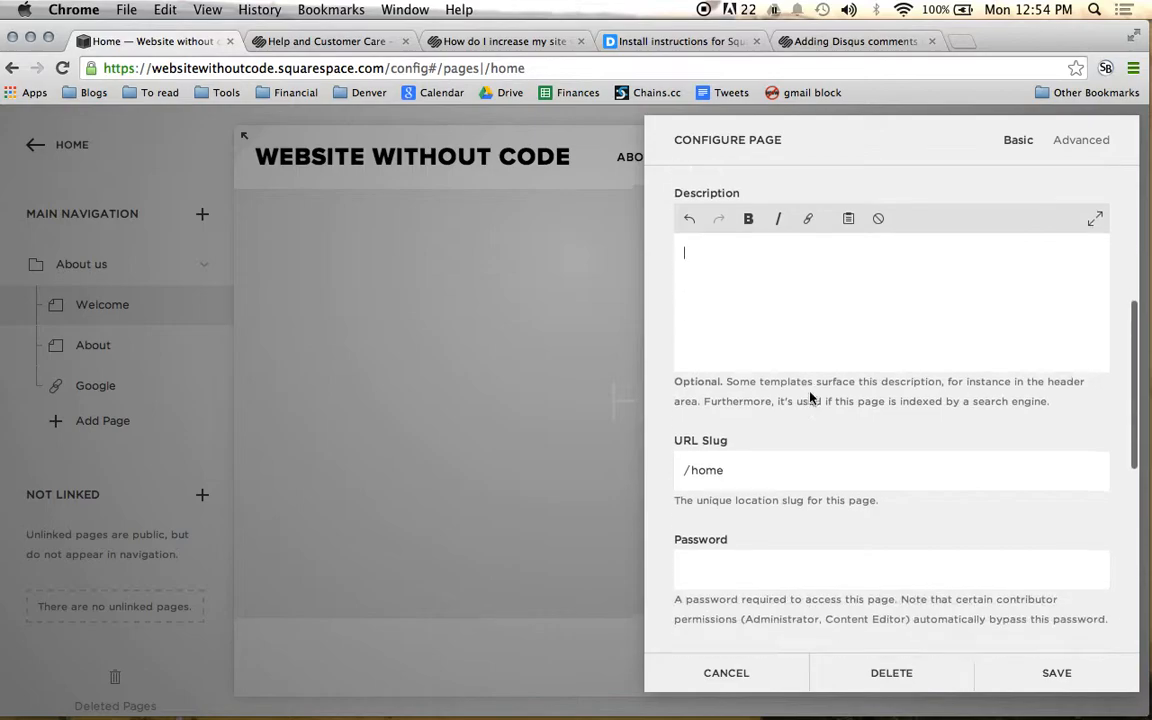
click(787, 425)
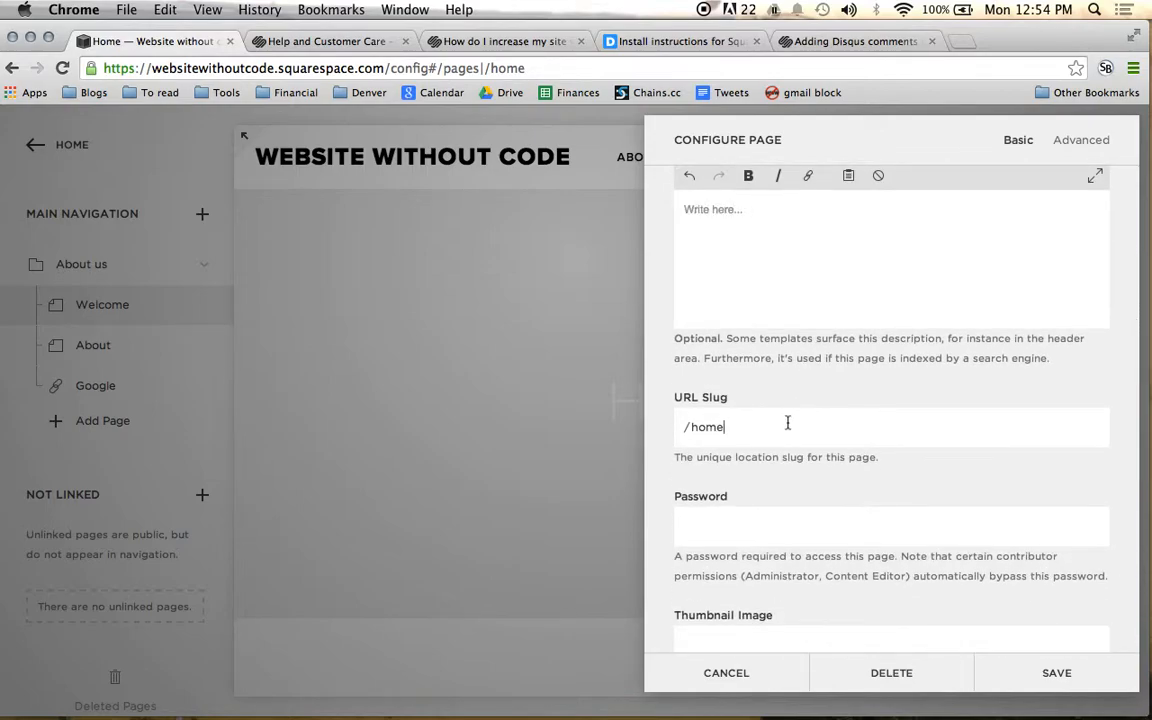
key(BackSpace)
key(BackSpace)
key(BackSpace)
key(BackSpace)
text(welcome)
Upload the pottery photo from the ec.com pictures folder as the page's thumbnail image, leaving the page password empty
scroll(933, 352, down, 3)
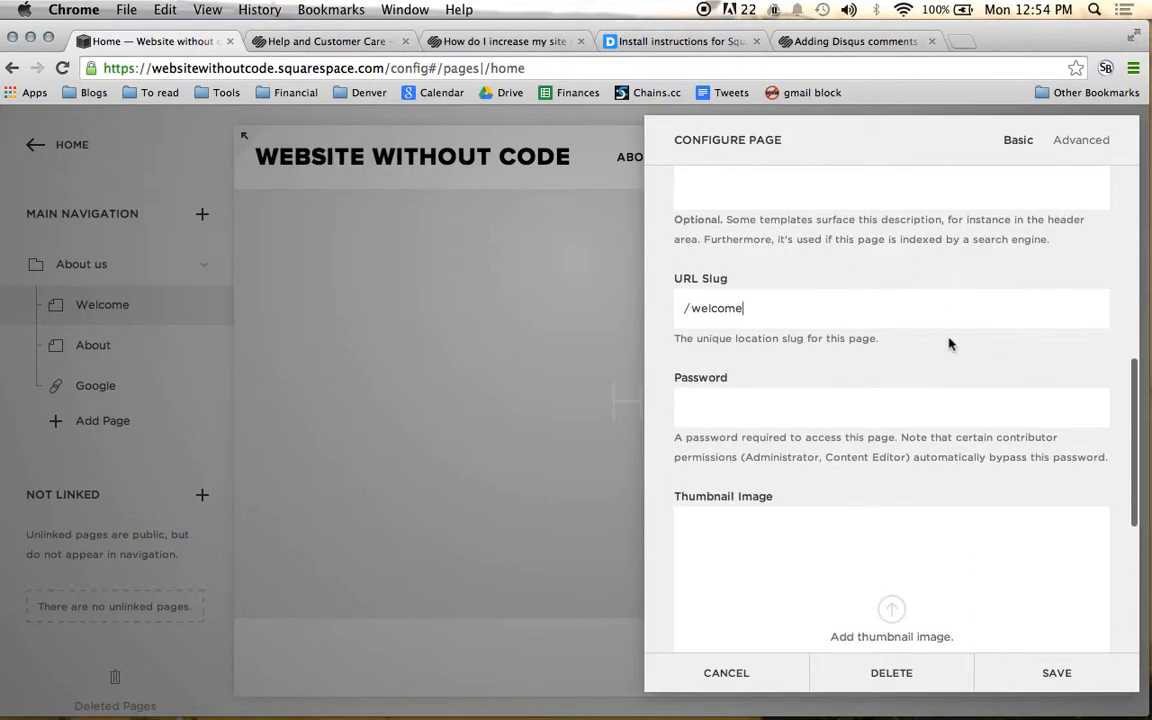
click(878, 391)
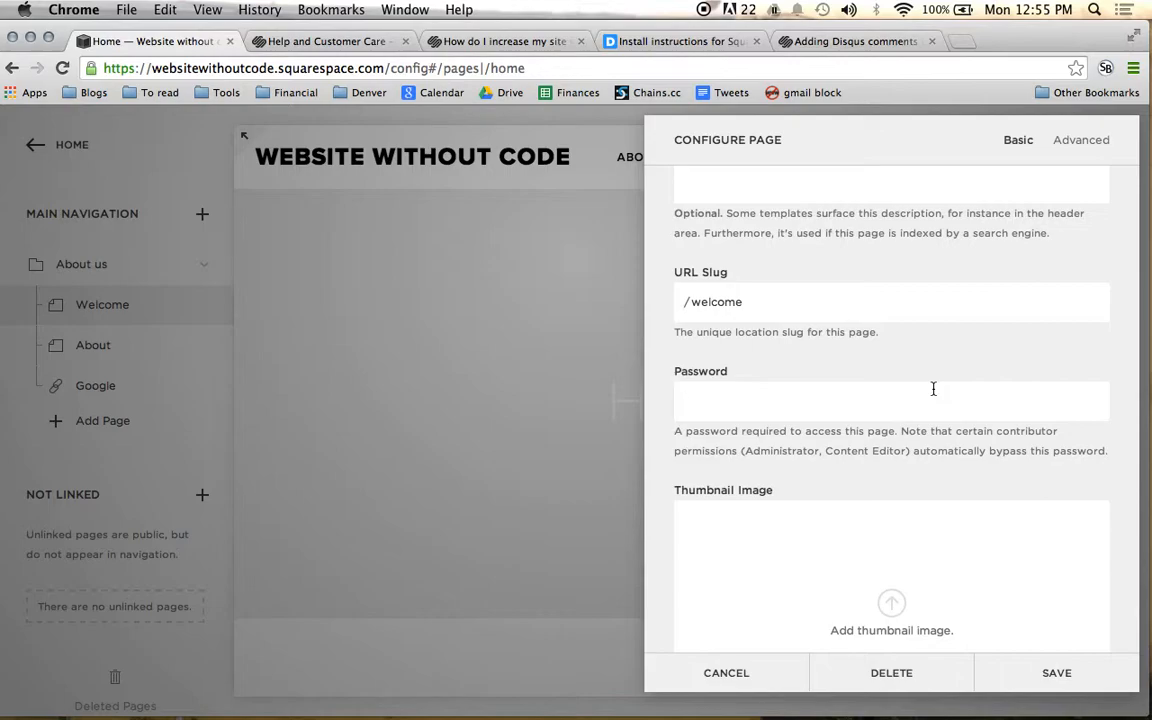
scroll(933, 389, down, 3)
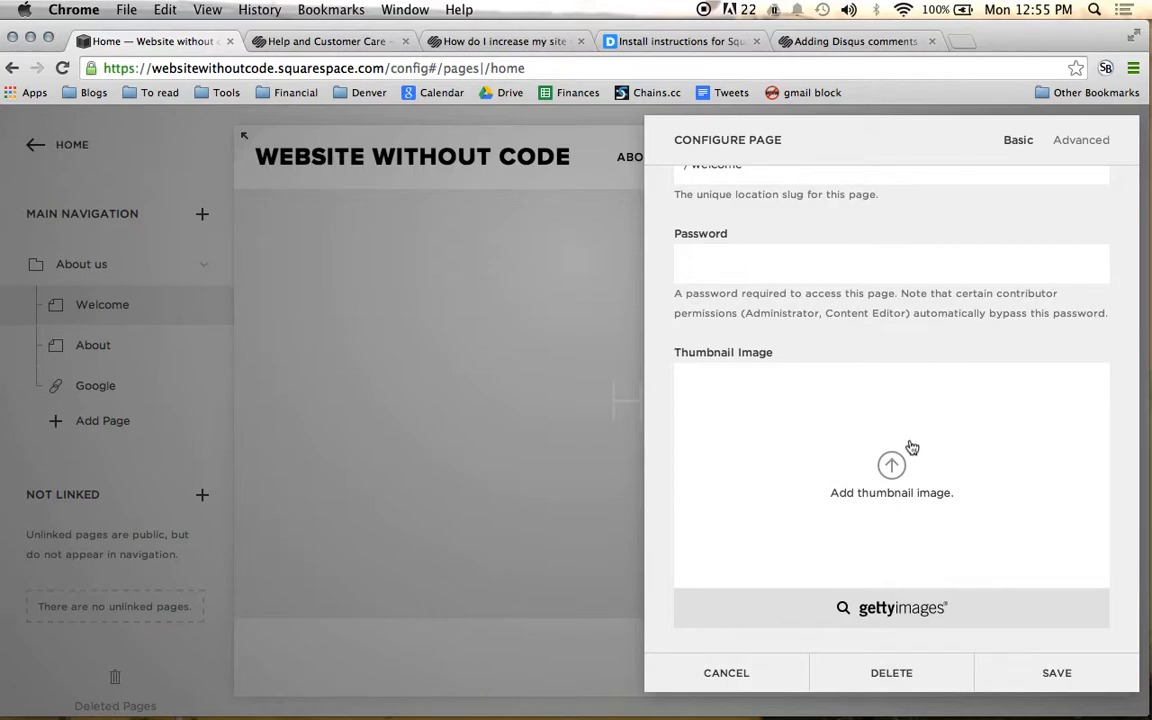
scroll(898, 460, down, 2)
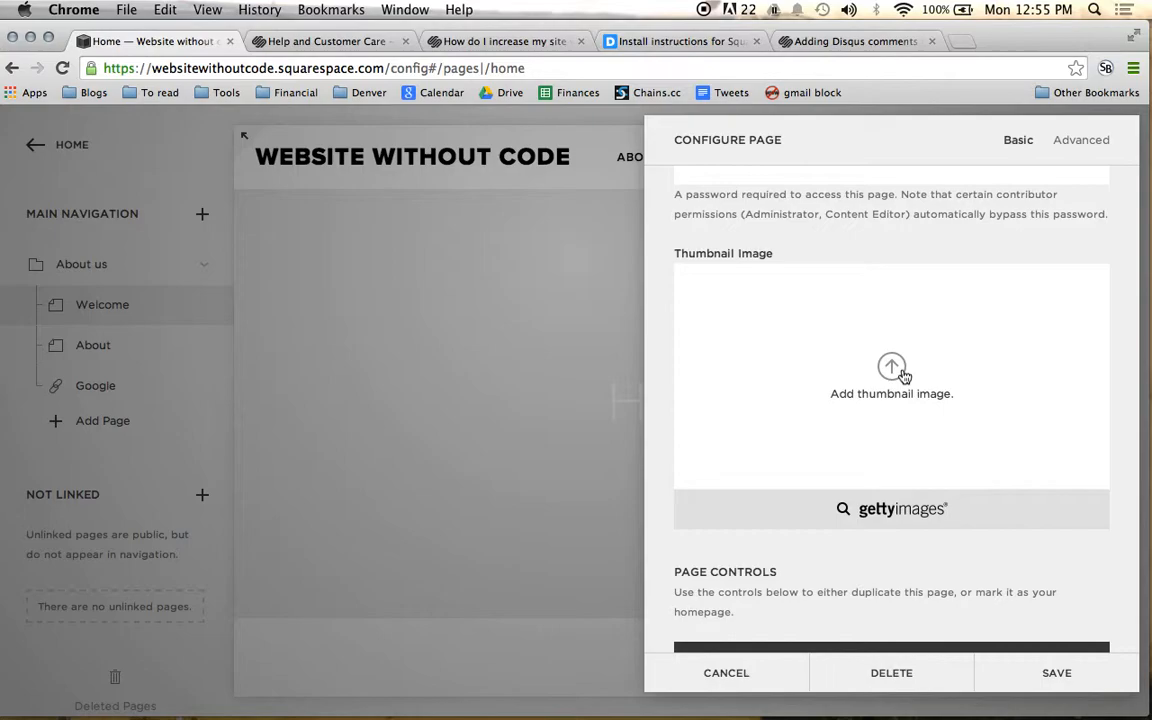
click(892, 368)
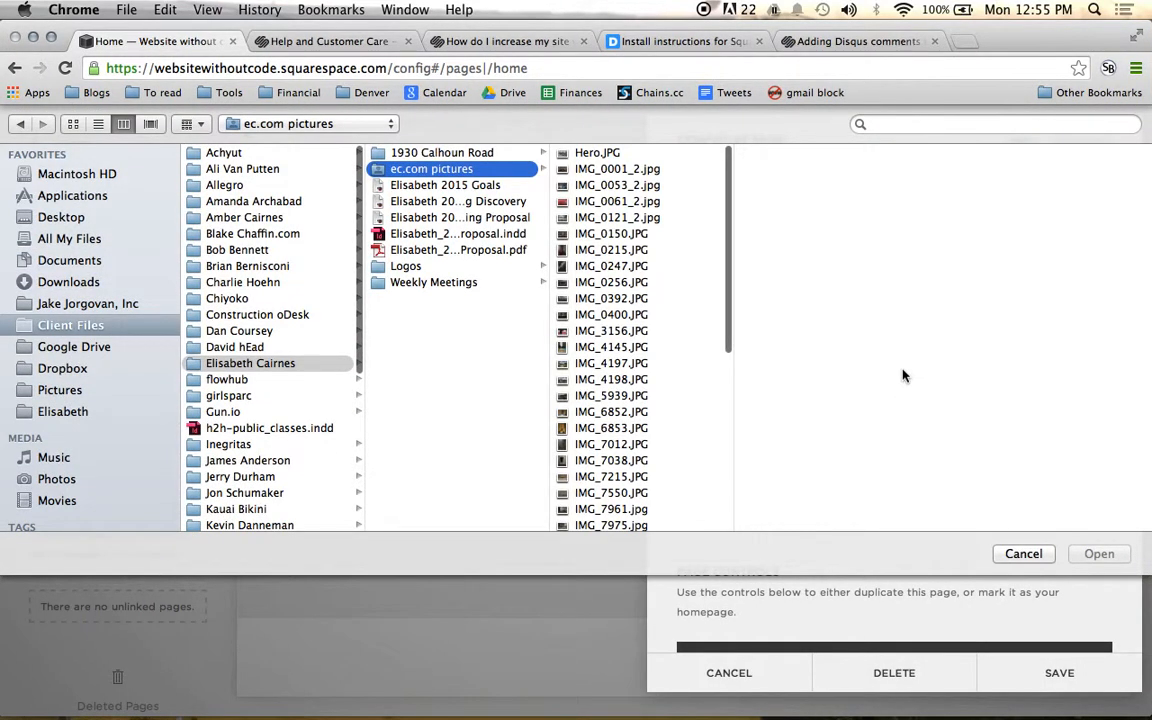
key(Right)
key(Return)
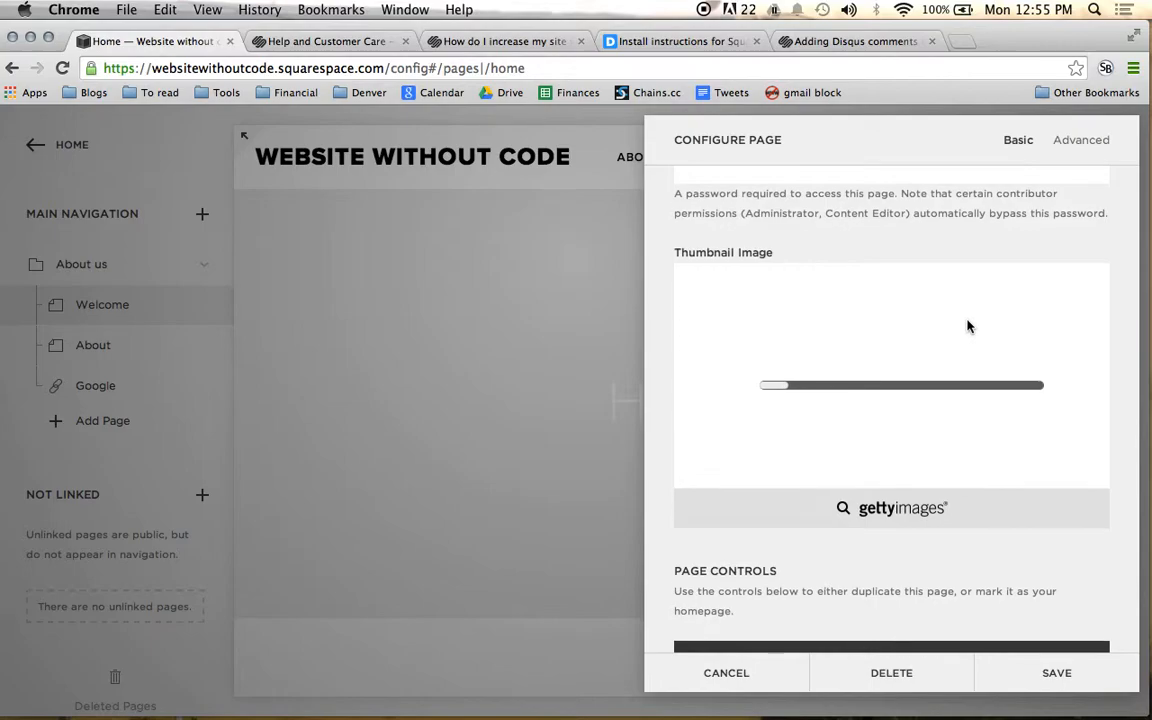
Examine the uploaded thumbnail, the page controls and the advanced header code injection setting
scroll(967, 326, down, 3)
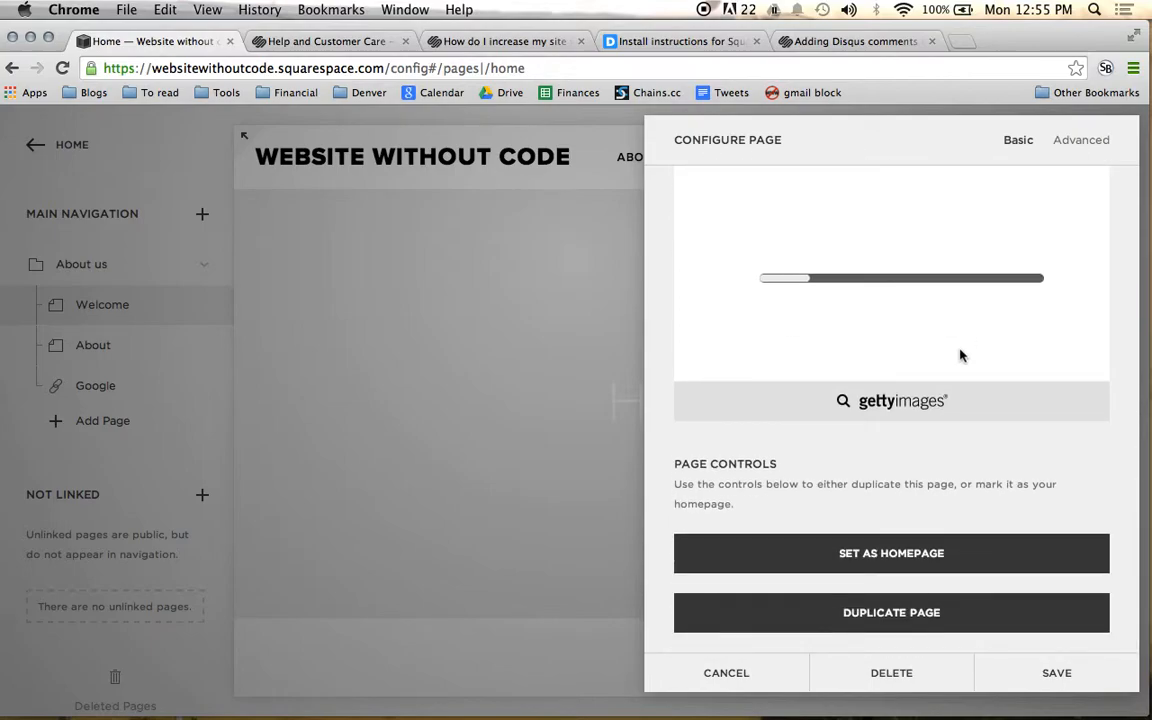
scroll(960, 356, up, 7)
scroll(960, 356, down, 7)
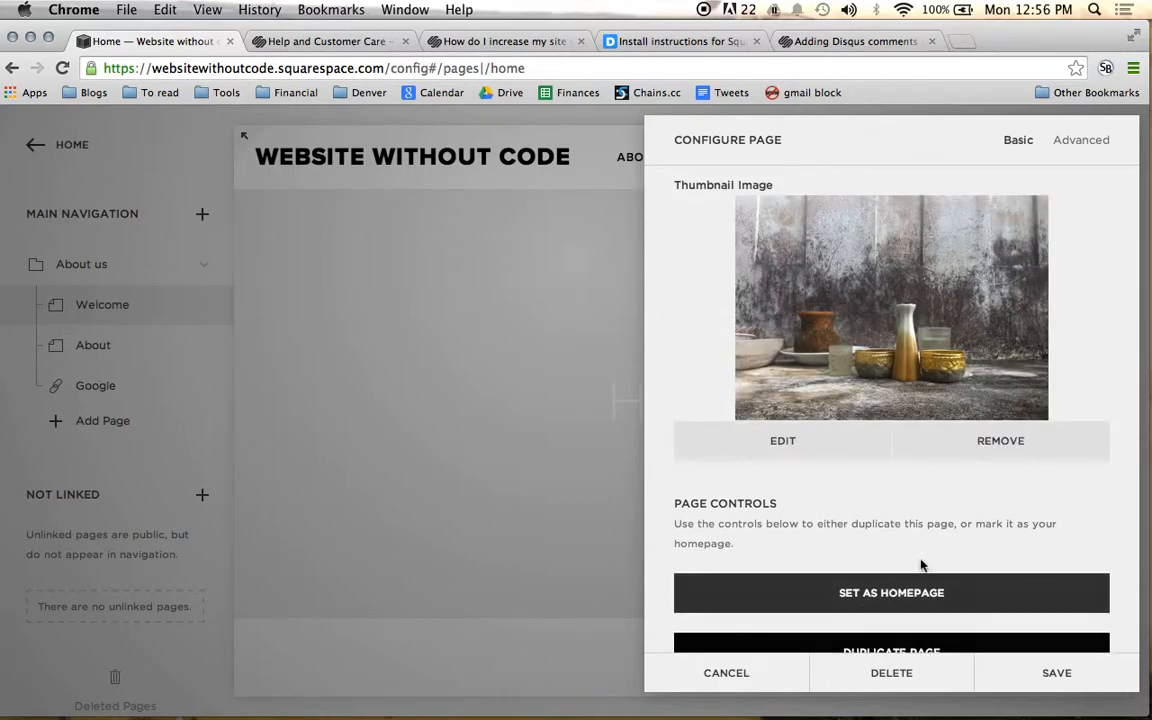
scroll(950, 540, down, 2)
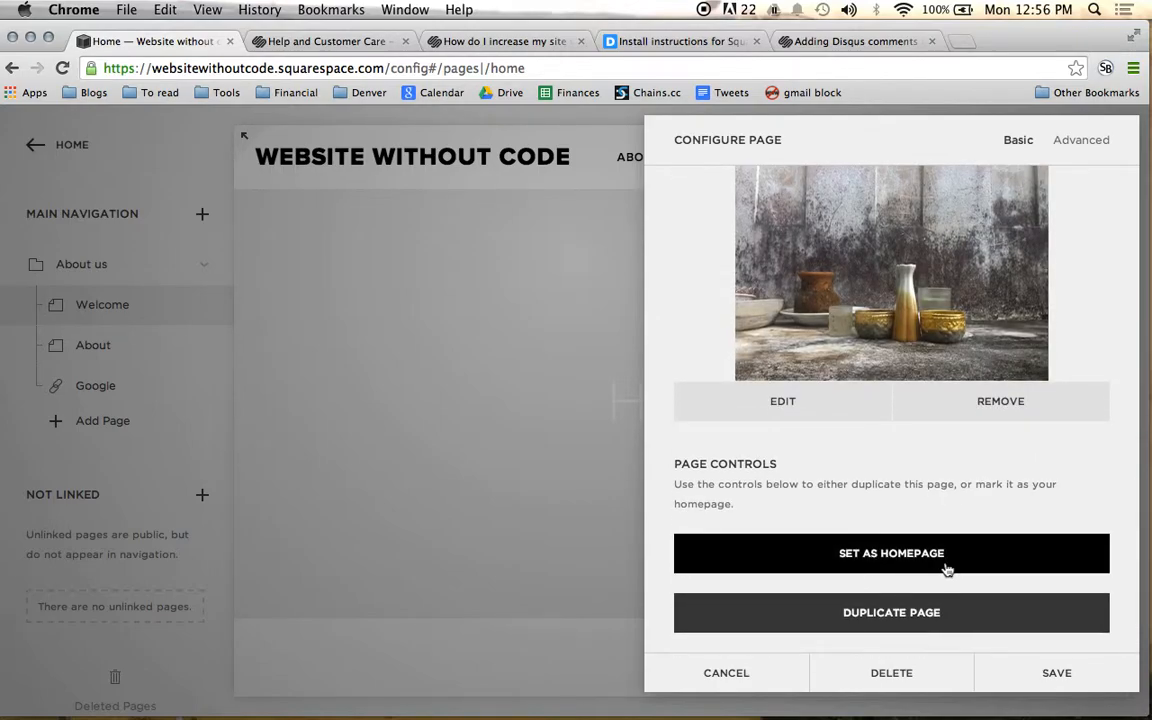
click(1084, 154)
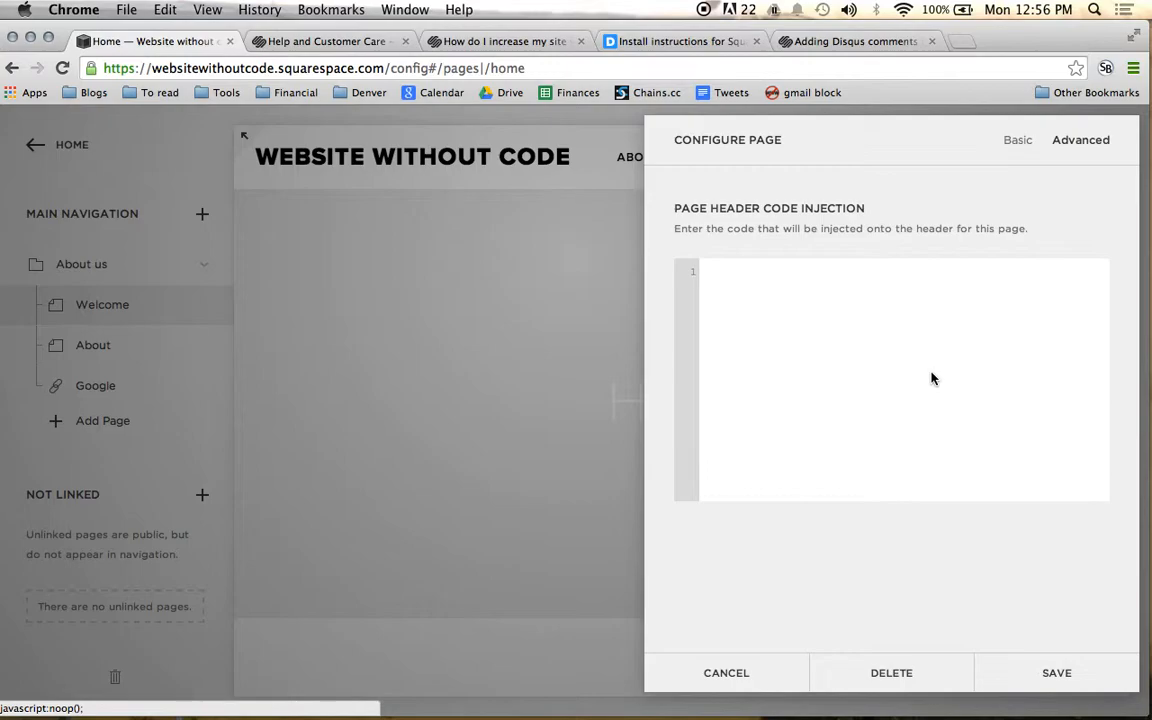
click(1016, 141)
Set the Welcome page as the site's homepage and confirm the choice
scroll(882, 327, down, 10)
scroll(852, 383, down, 3)
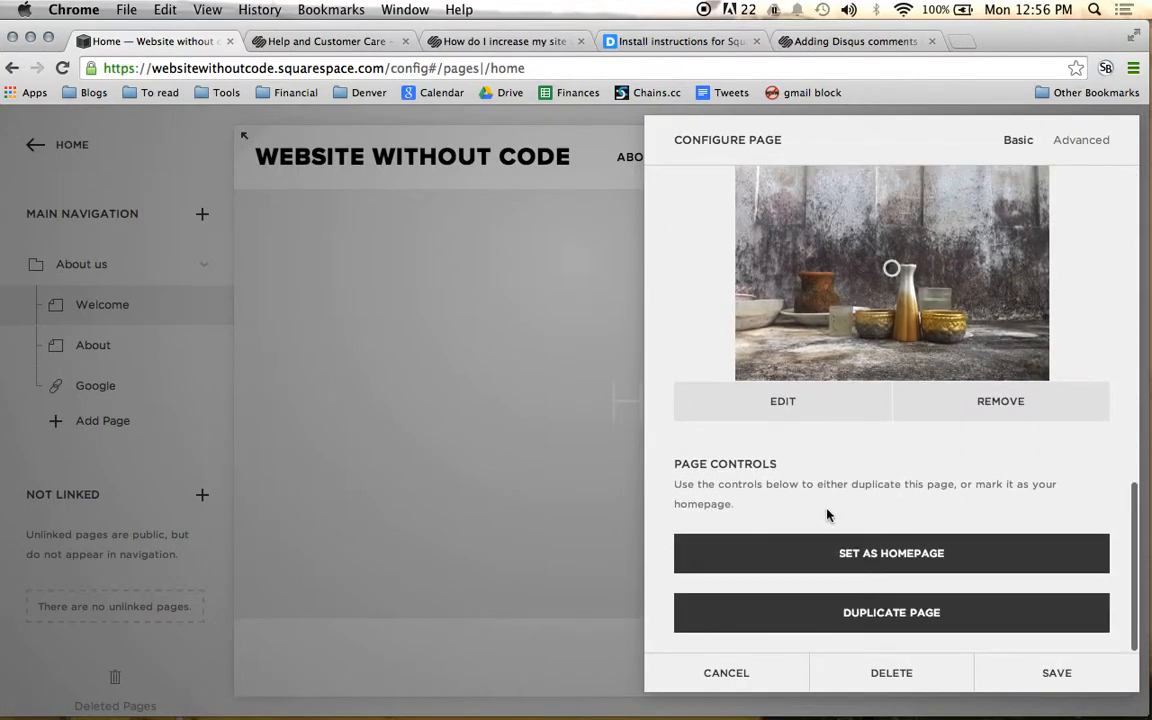
click(829, 548)
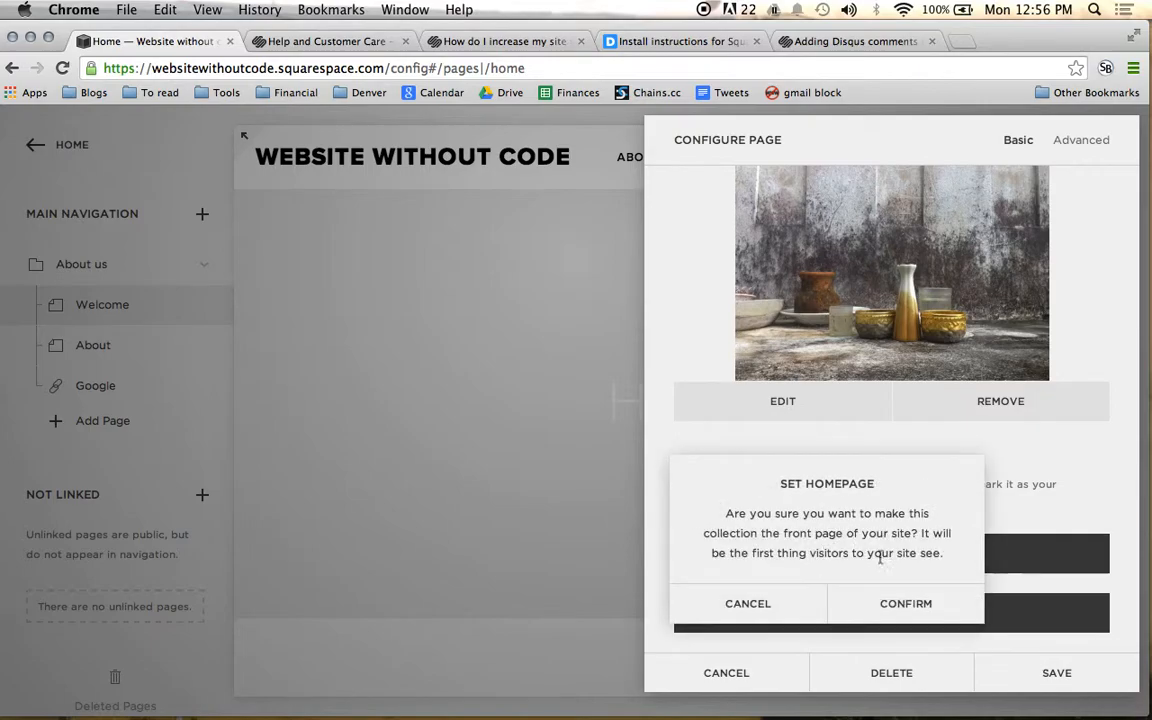
click(930, 603)
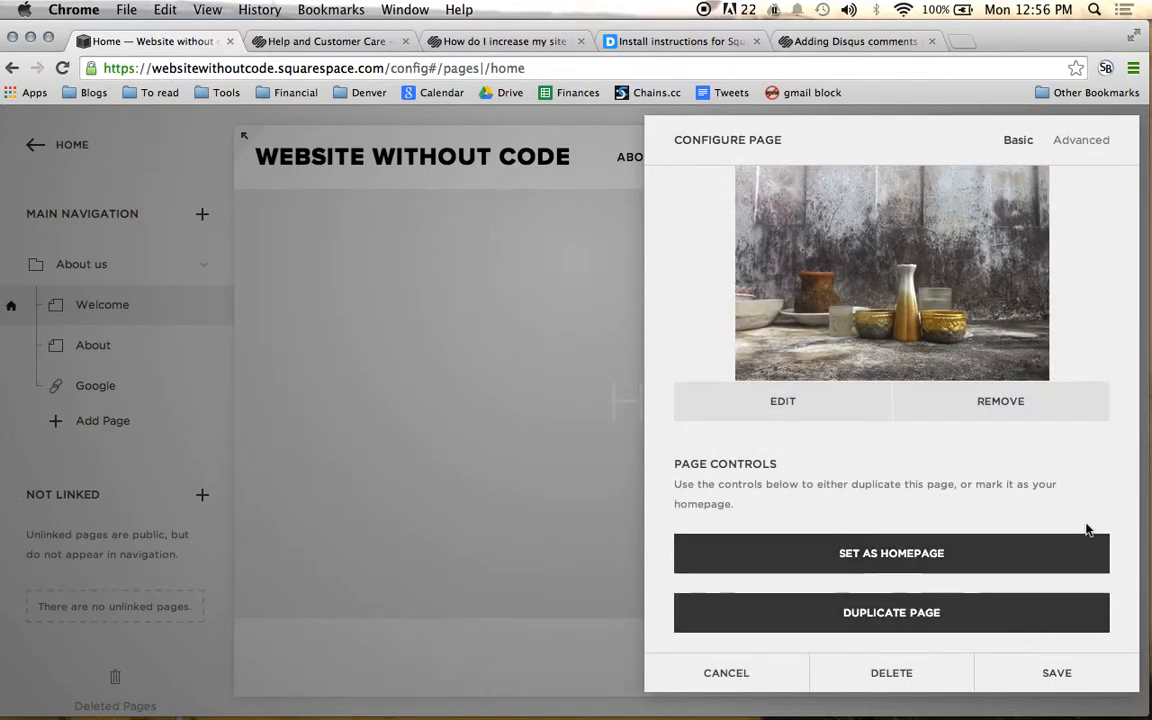
Save the page settings and check the Welcome page's banner and the content beneath it
click(1057, 673)
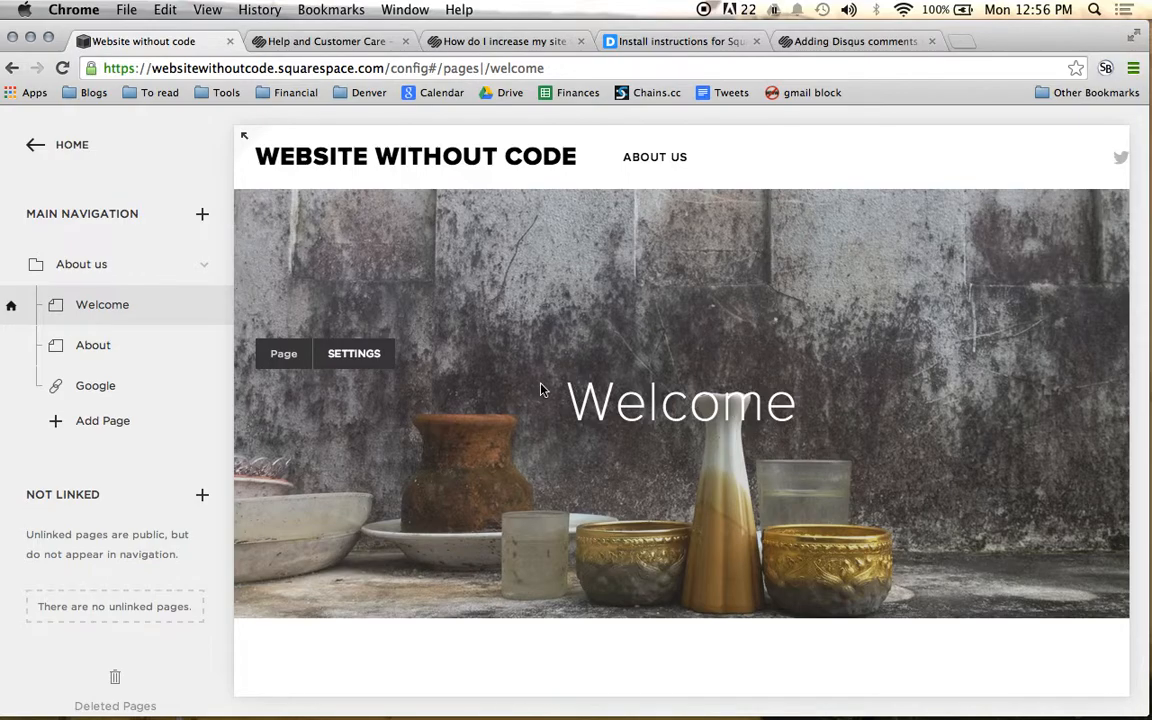
scroll(640, 400, down, 5)
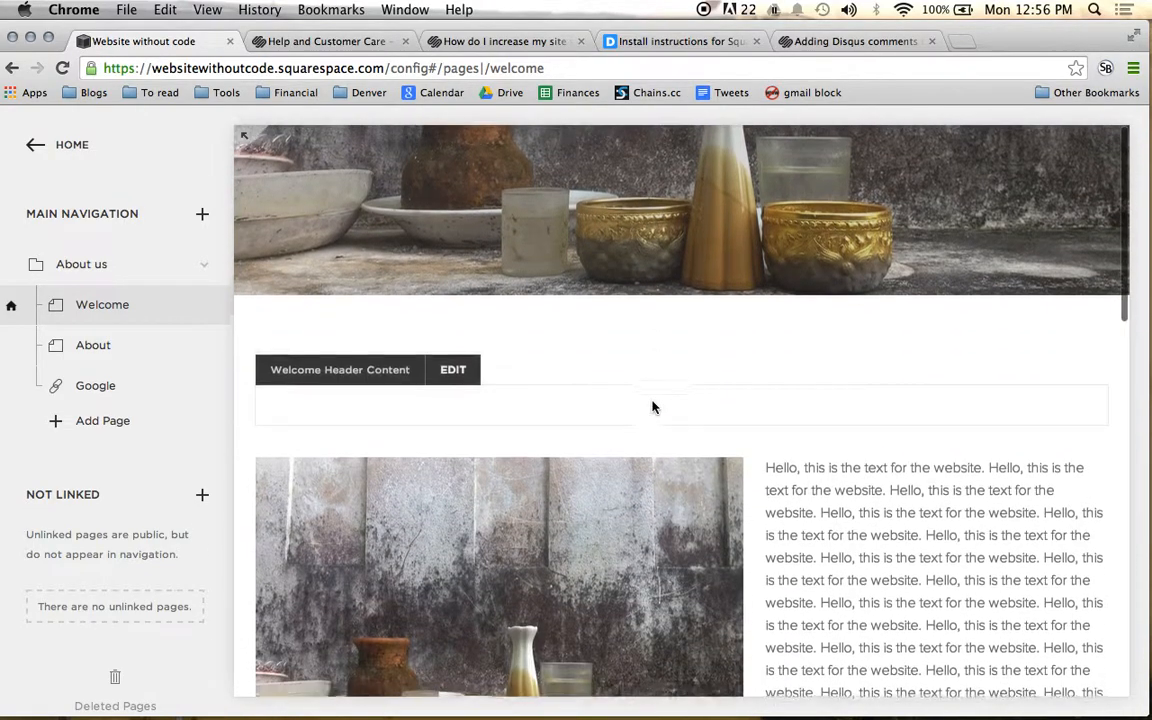
scroll(653, 407, down, 2)
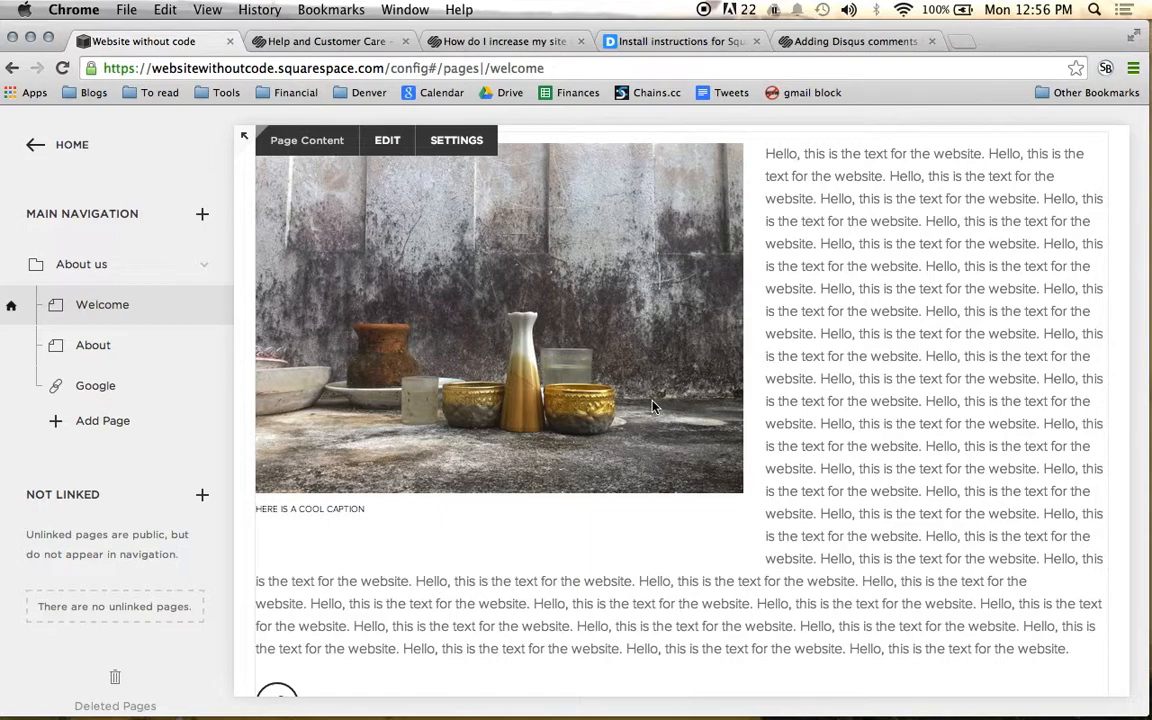
scroll(652, 407, up, 2)
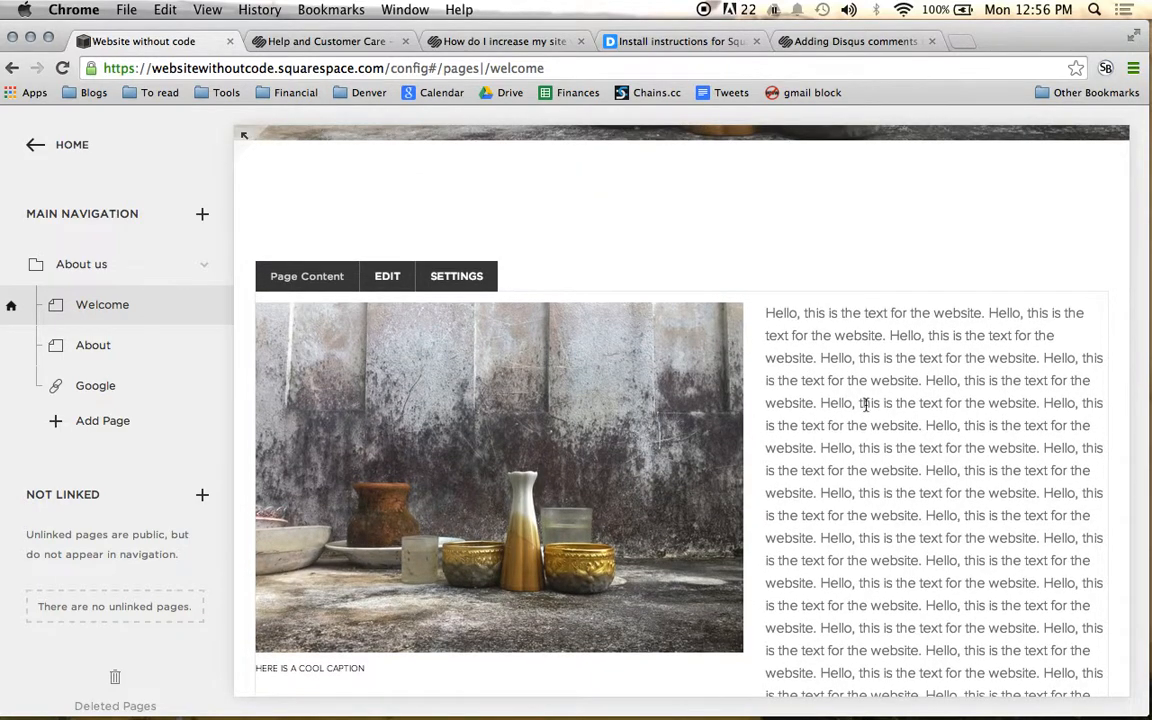
scroll(908, 388, up, 6)
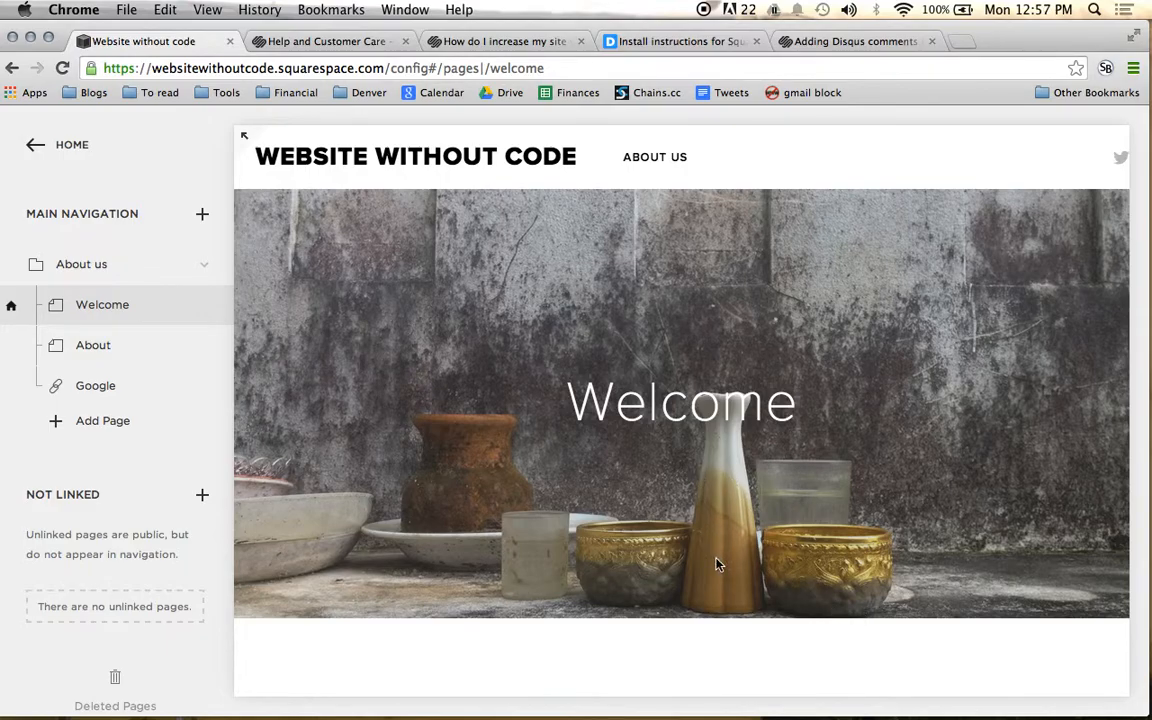
Move the Welcome page thumbnail's focal point straight down to the level of the gold bowls and save the page settings
mouse_move(370, 357)
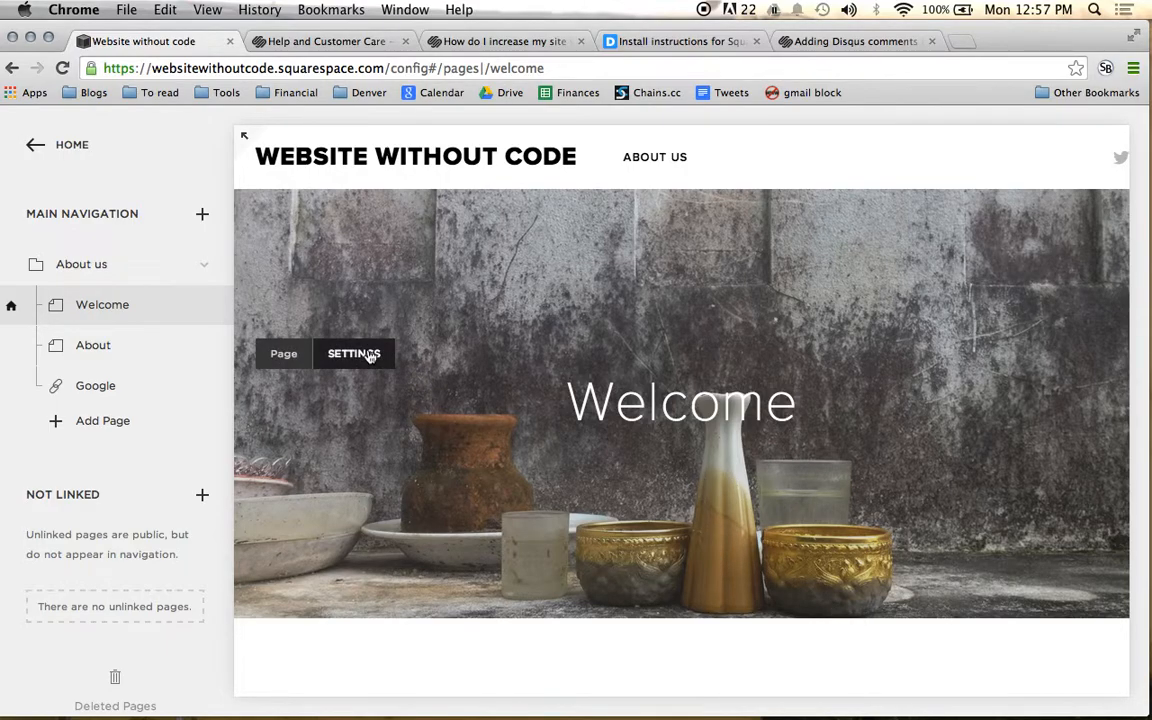
click(370, 355)
scroll(923, 278, down, 1)
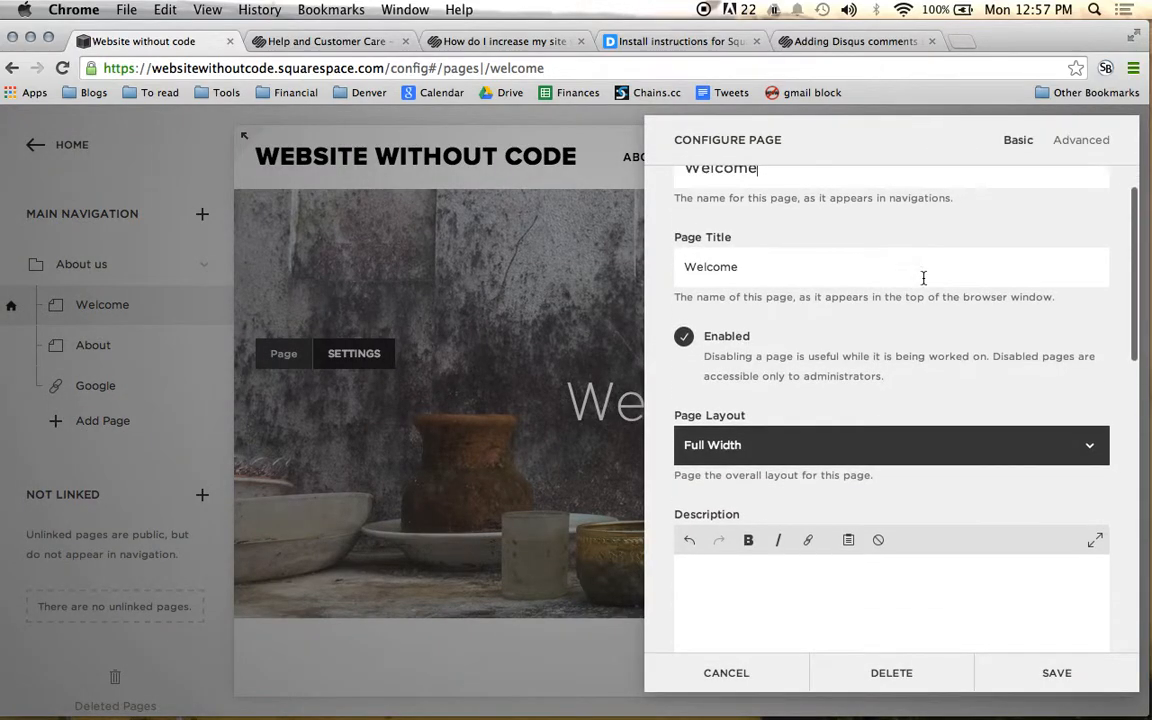
scroll(921, 278, down, 10)
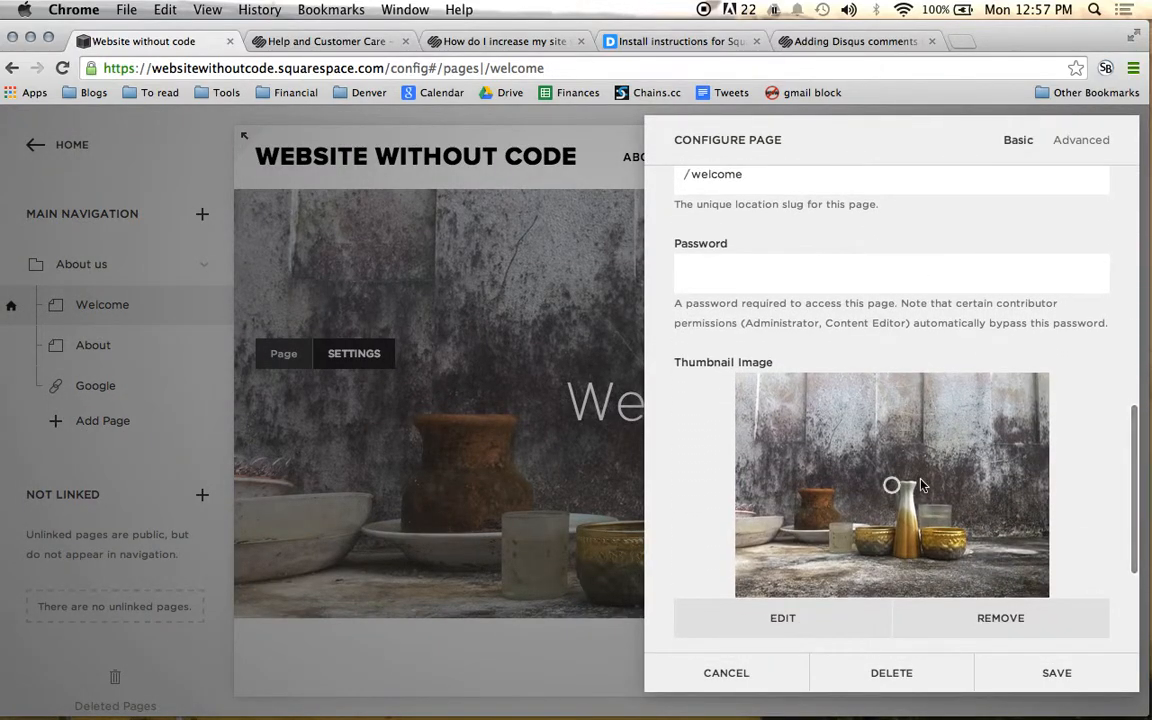
mouse_move(892, 485)
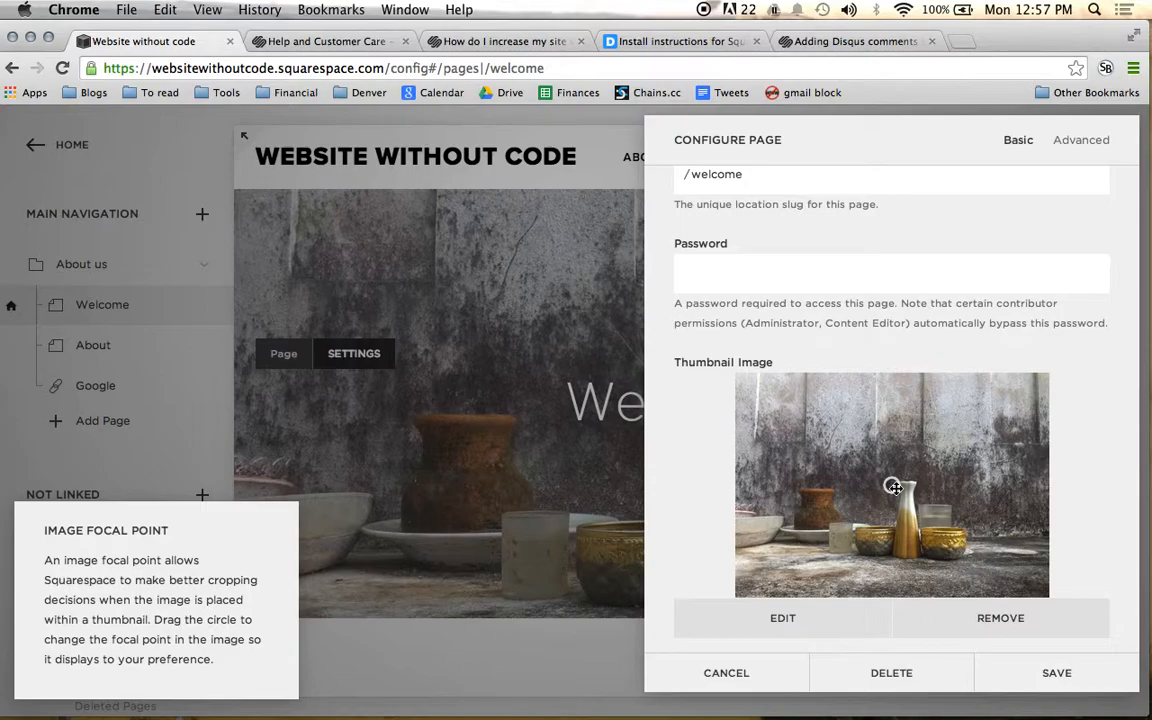
drag(893, 487, 891, 540)
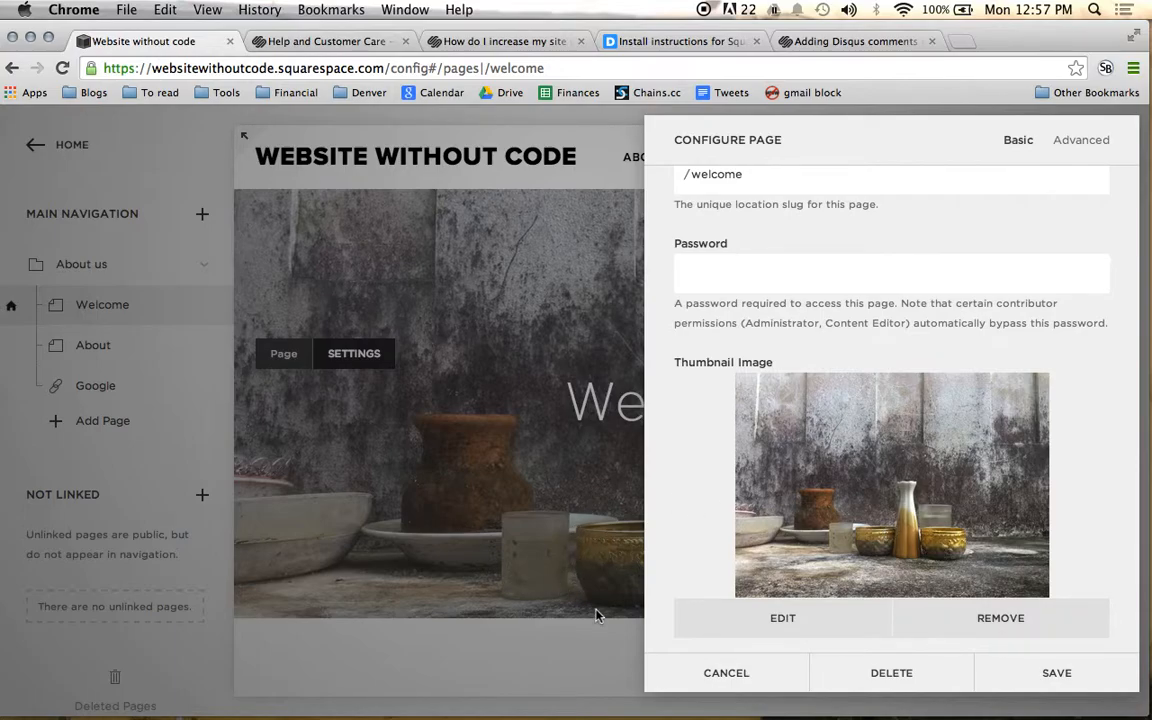
click(1018, 674)
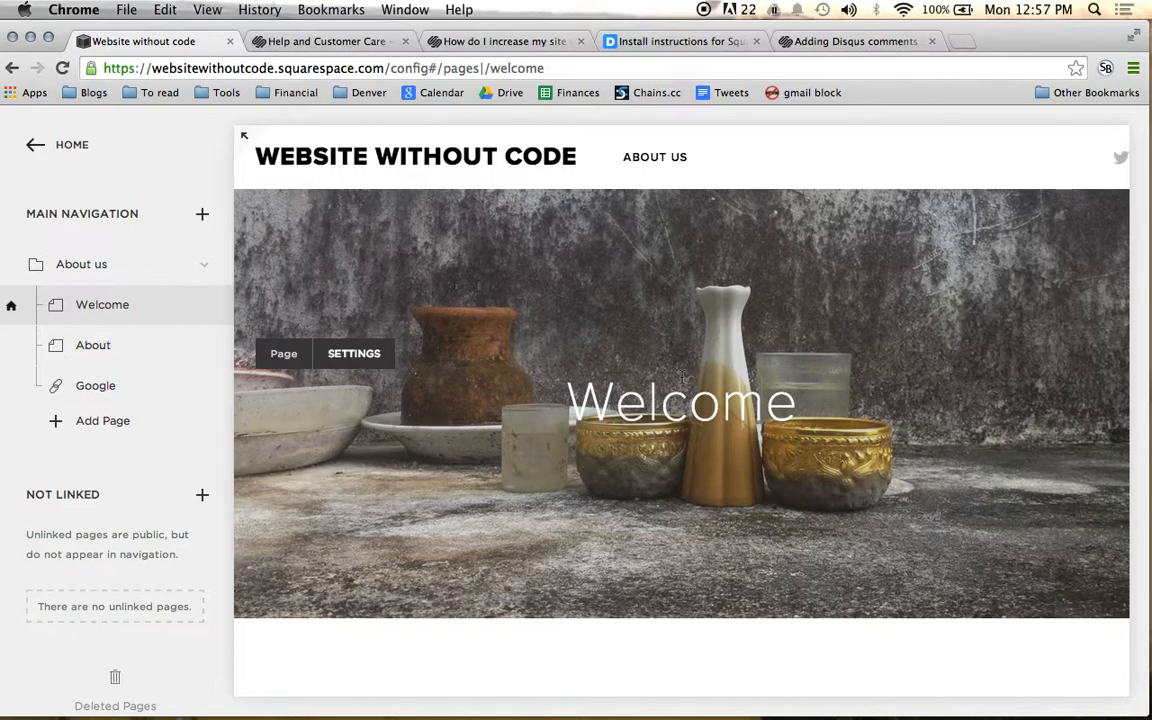
Examine the Welcome page's banner crop, the image and text beneath it, and the editing option for the page content
scroll(682, 378, down, 10)
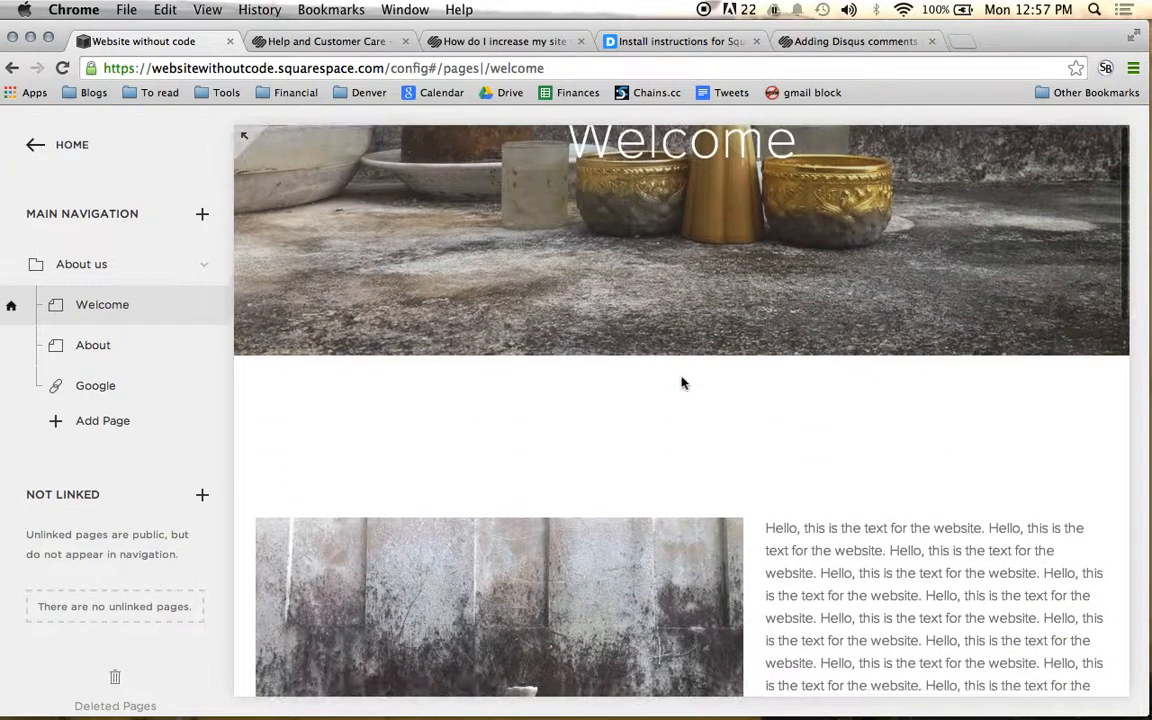
scroll(682, 382, down, 7)
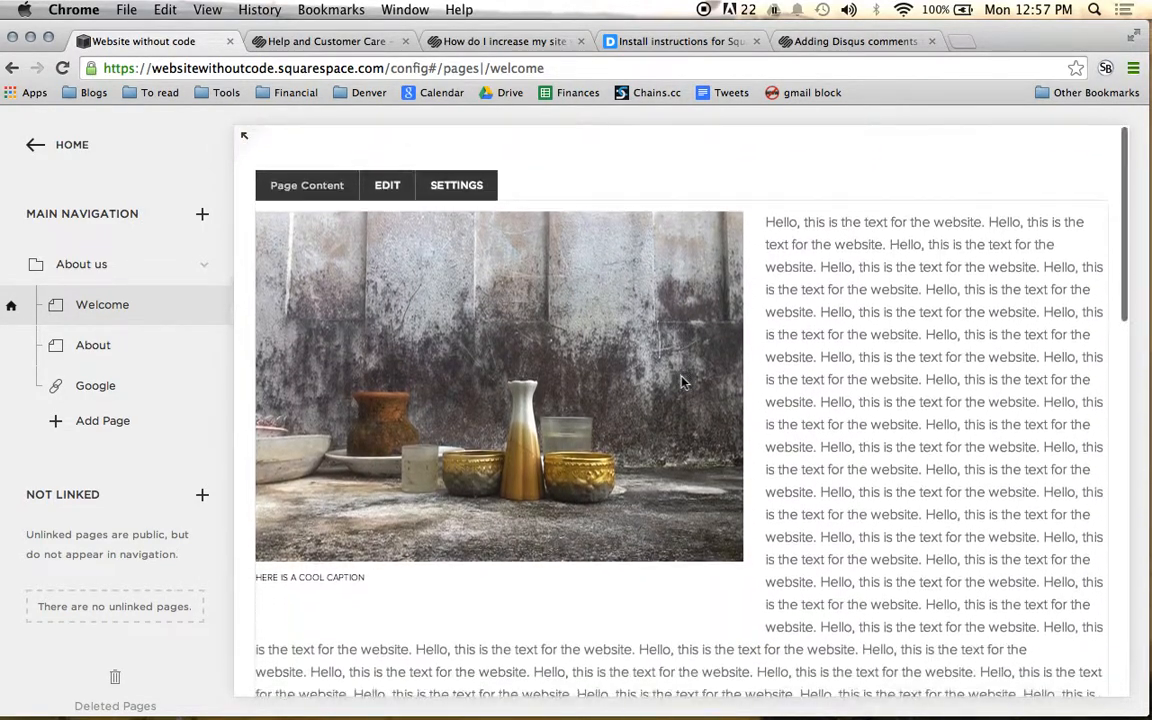
scroll(682, 382, up, 15)
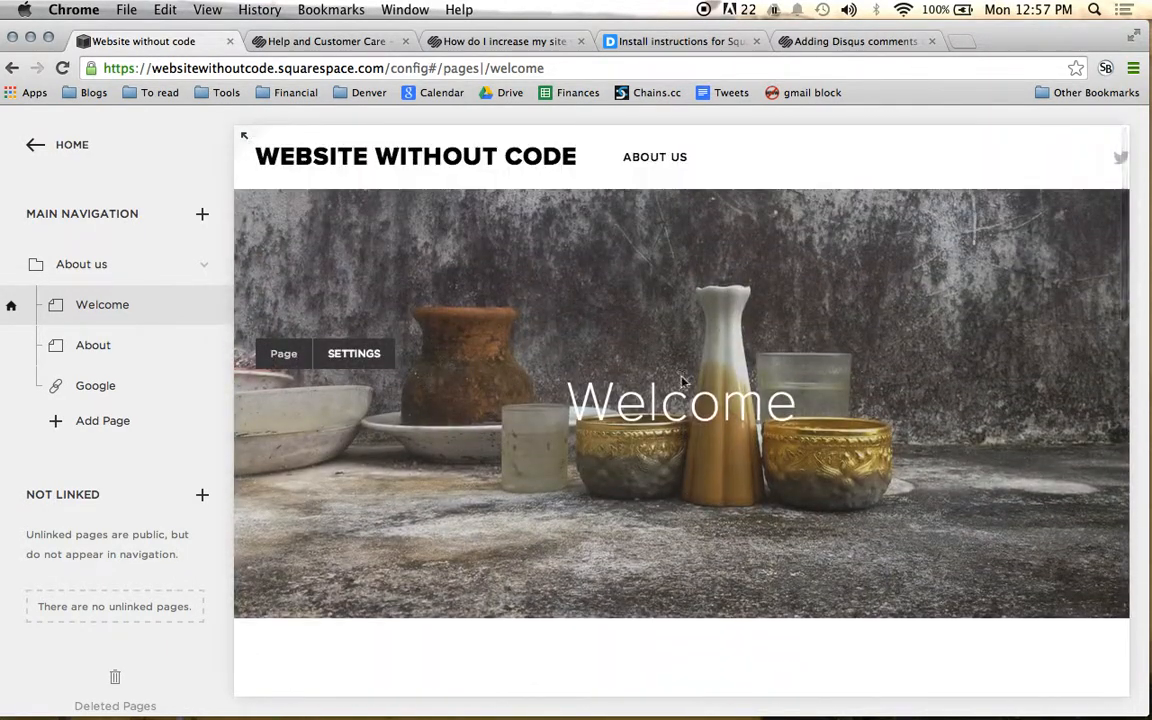
scroll(784, 283, down, 10)
scroll(784, 283, up, 2)
mouse_move(920, 378)
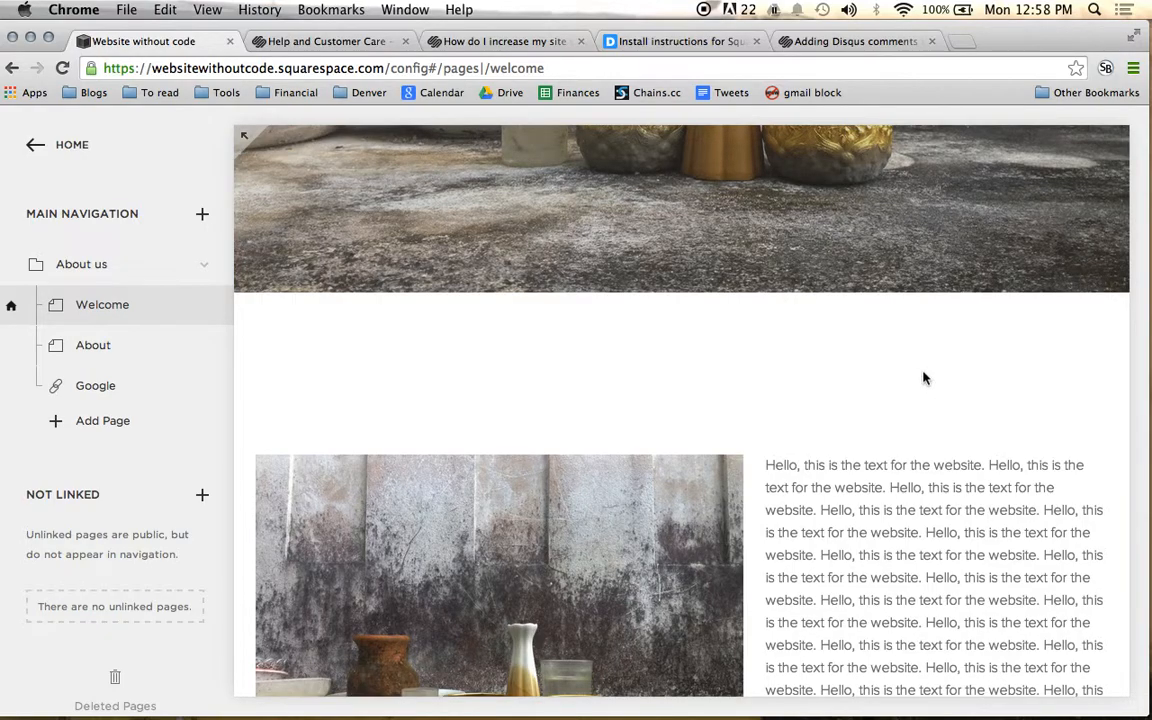
mouse_move(419, 468)
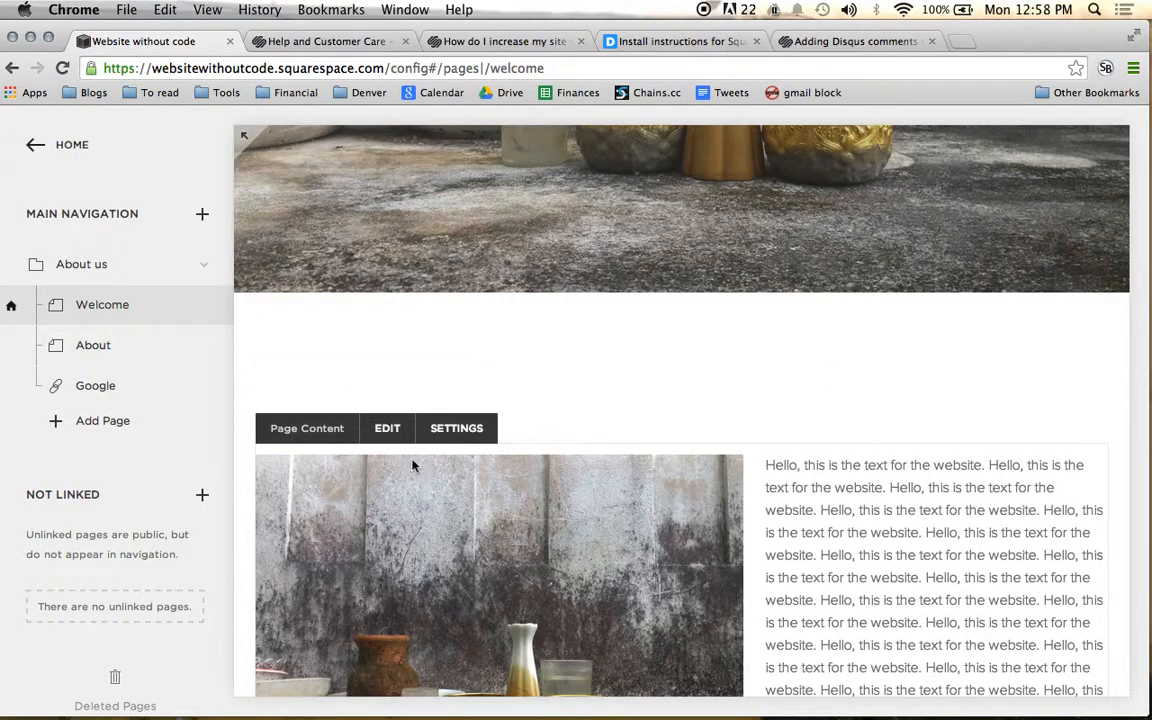
click(390, 432)
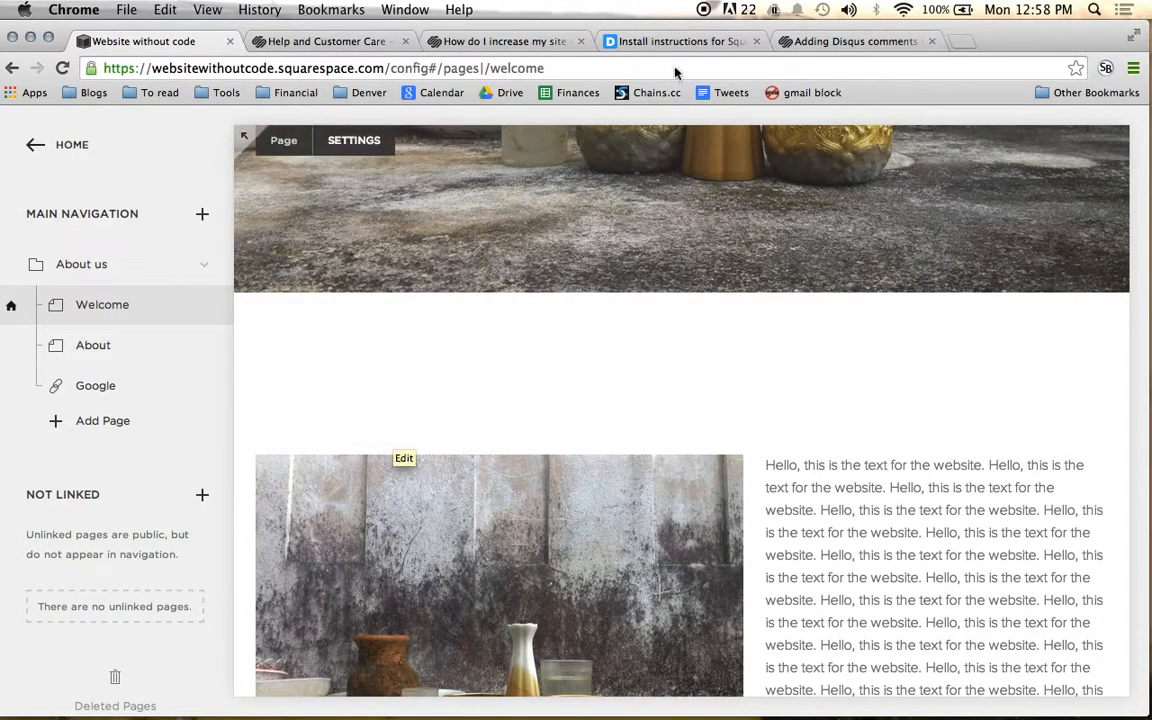